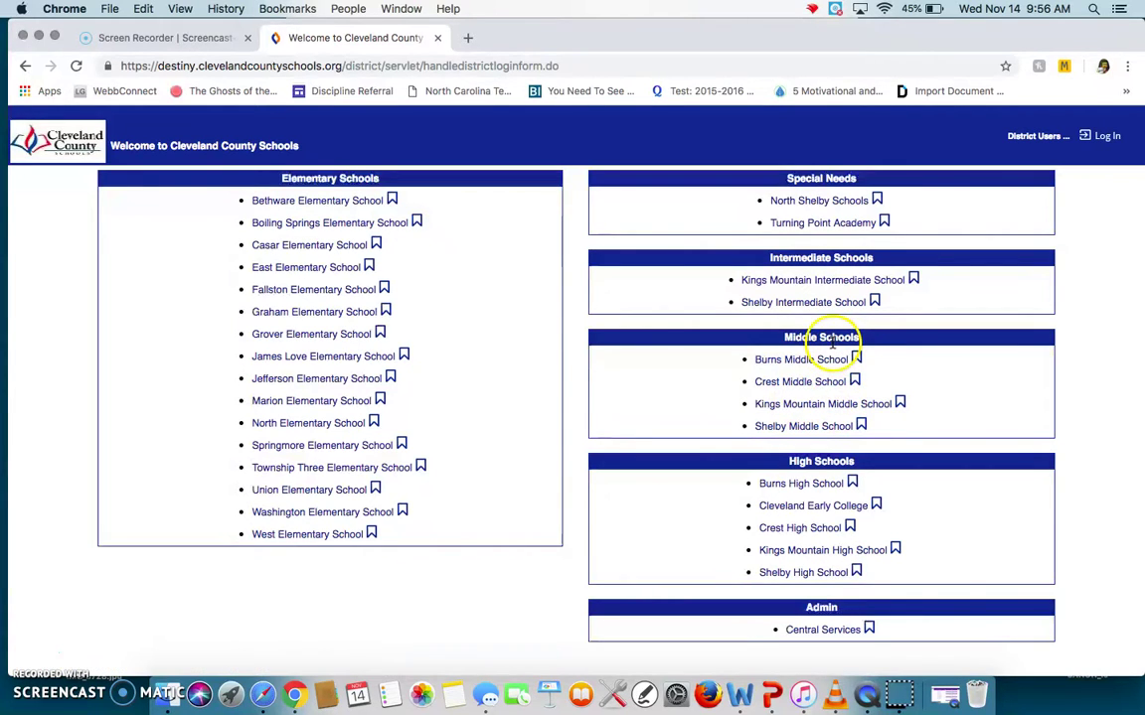
# Log in to the Kings Mountain Middle School library using CCS Email Credentials and the student's Google account.
pyautogui.click(801, 405)
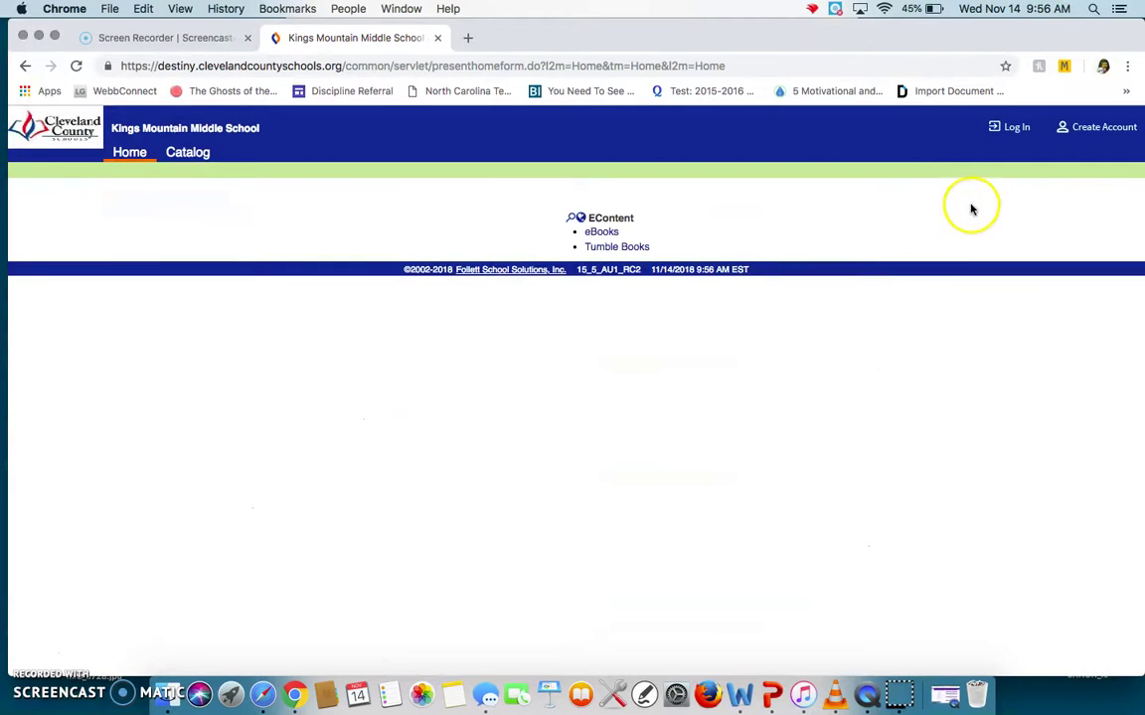
pyautogui.click(1015, 135)
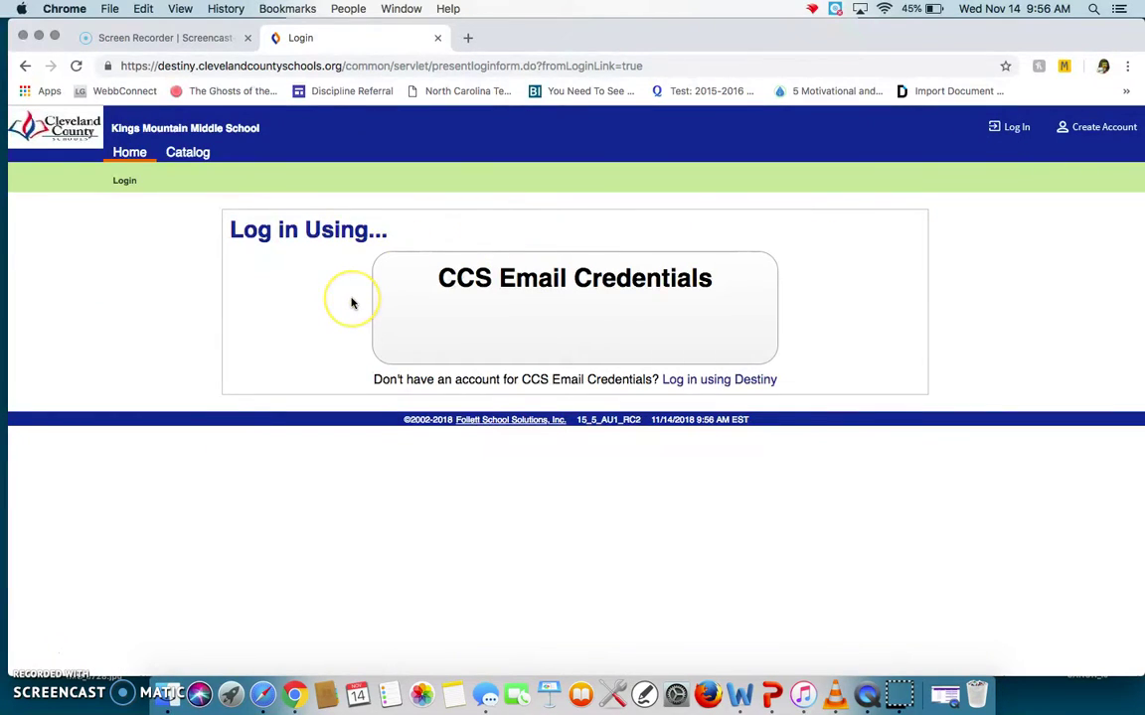
pyautogui.click(486, 307)
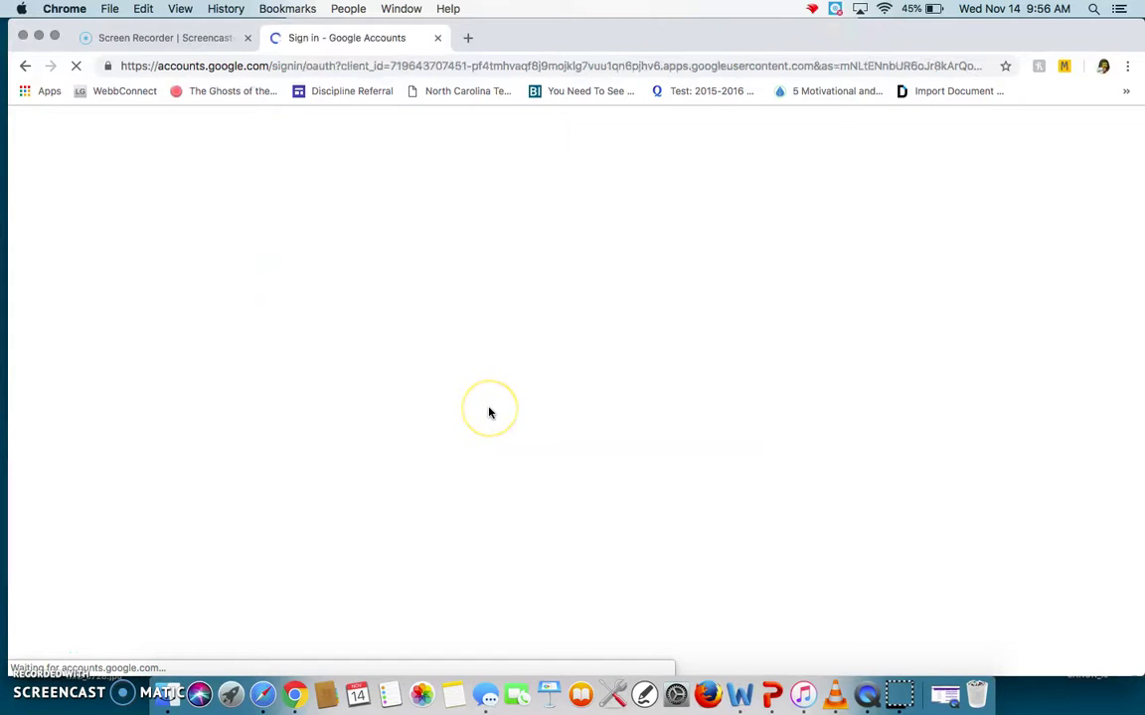
pyautogui.scroll(-2, 489, 413)
pyautogui.scroll(2, 489, 412)
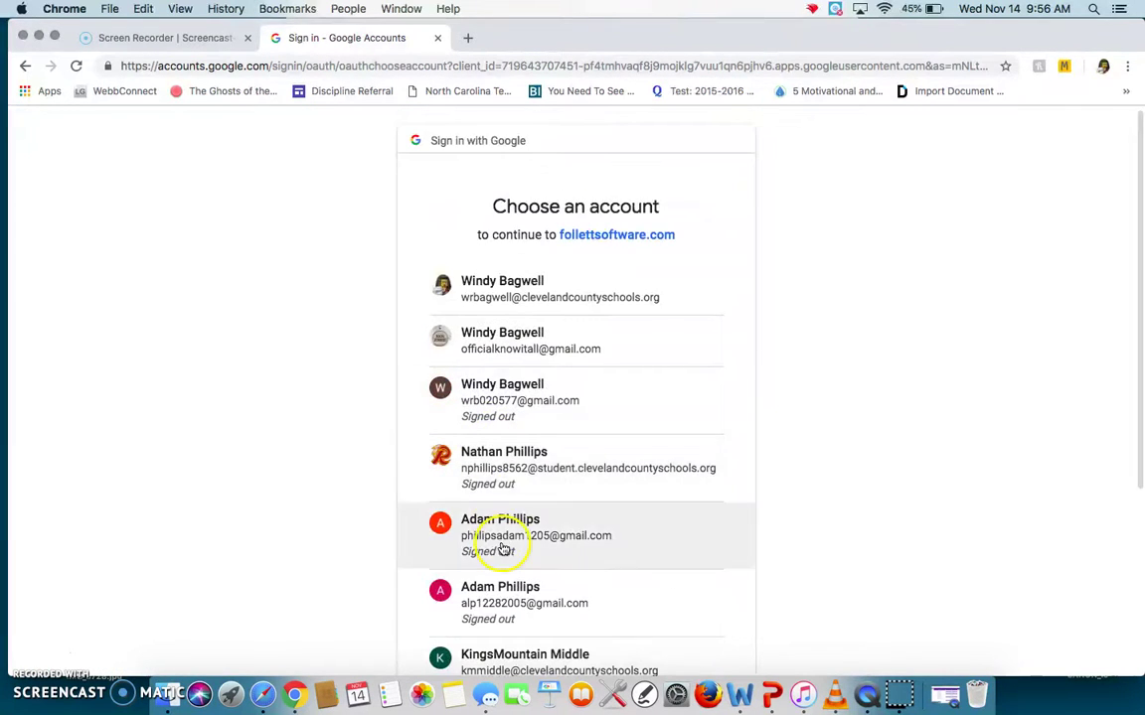
pyautogui.scroll(-3, 504, 549)
pyautogui.scroll(1, 514, 475)
pyautogui.click(516, 471)
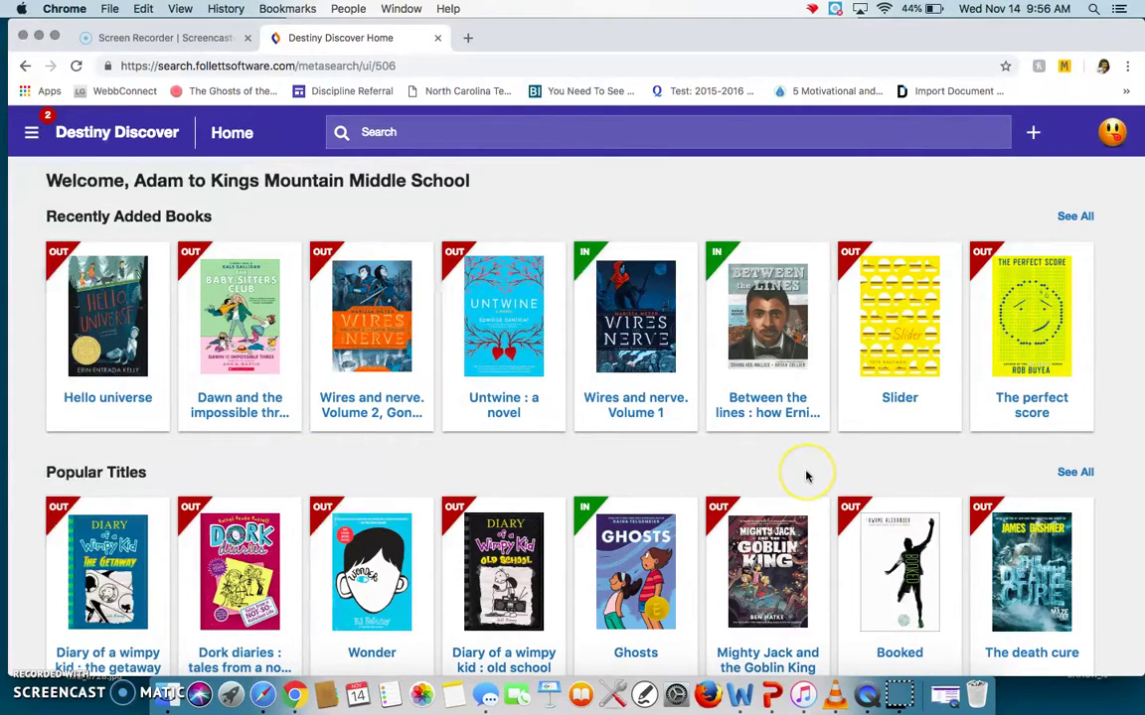
# Search the library catalog for science fiction.
pyautogui.scroll(-5, 807, 476)
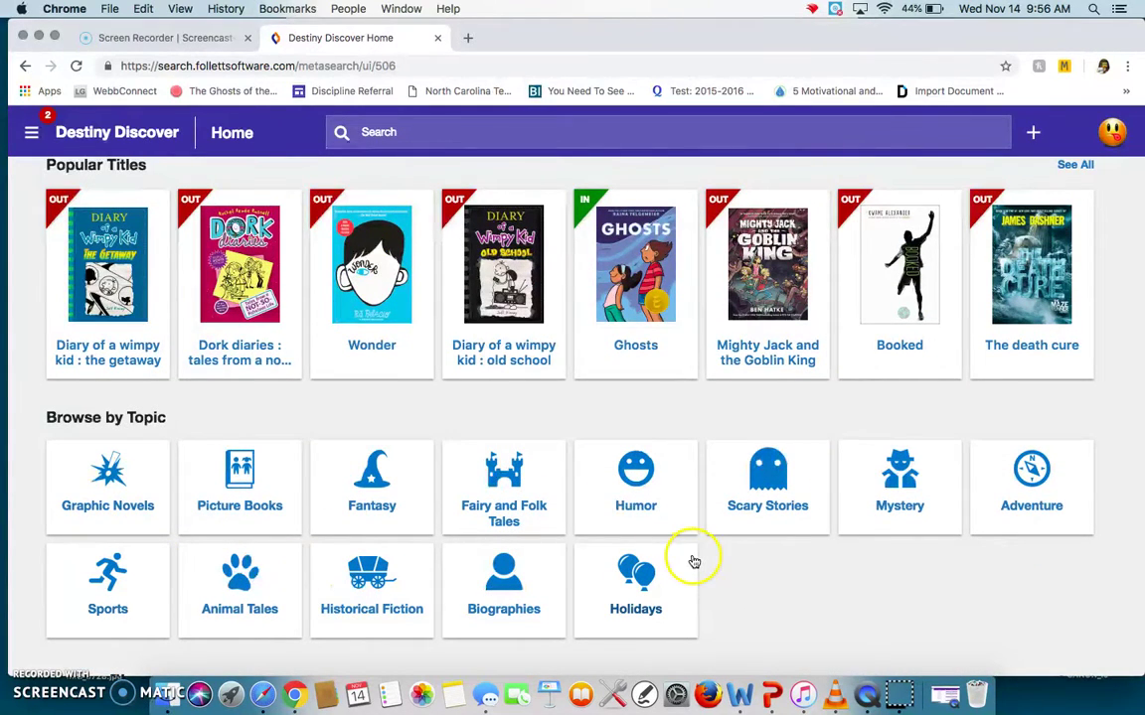
pyautogui.scroll(5, 669, 441)
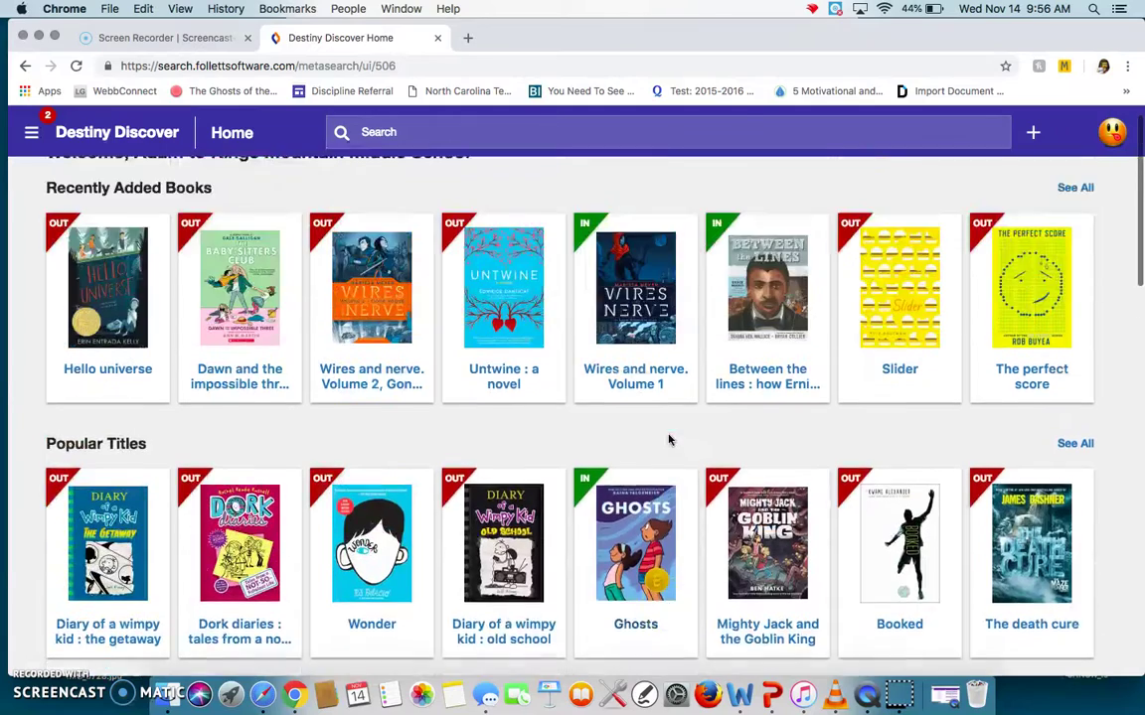
pyautogui.click(485, 130)
pyautogui.write('science')
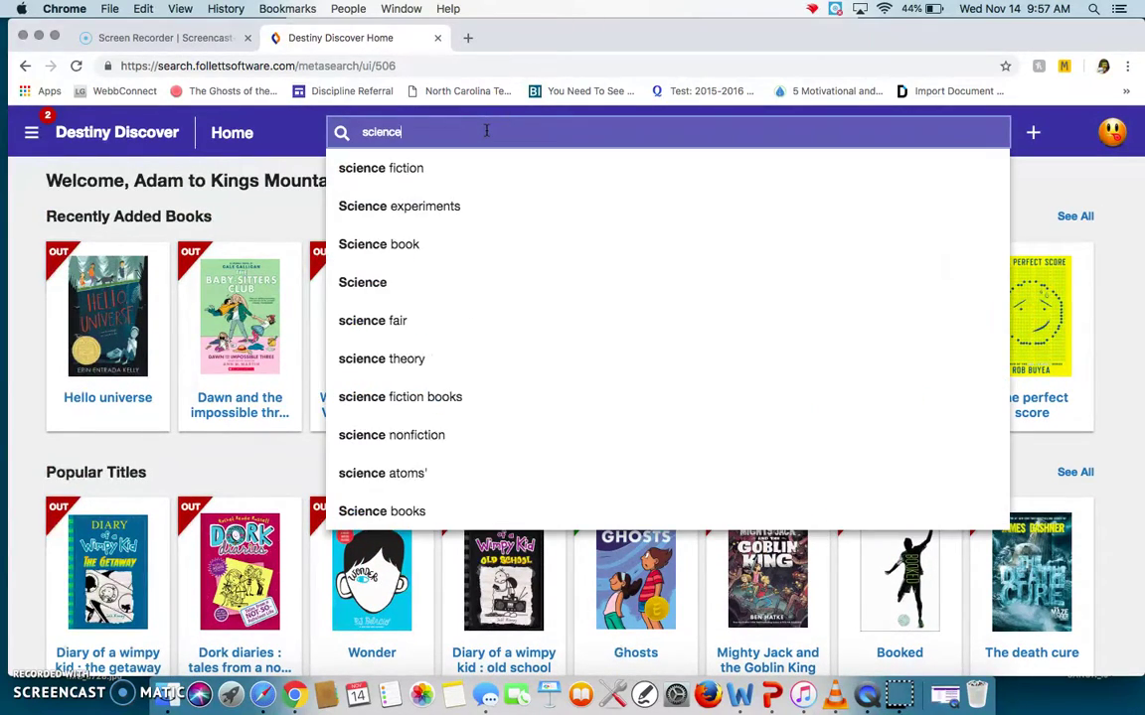
pyautogui.write(' fiction')
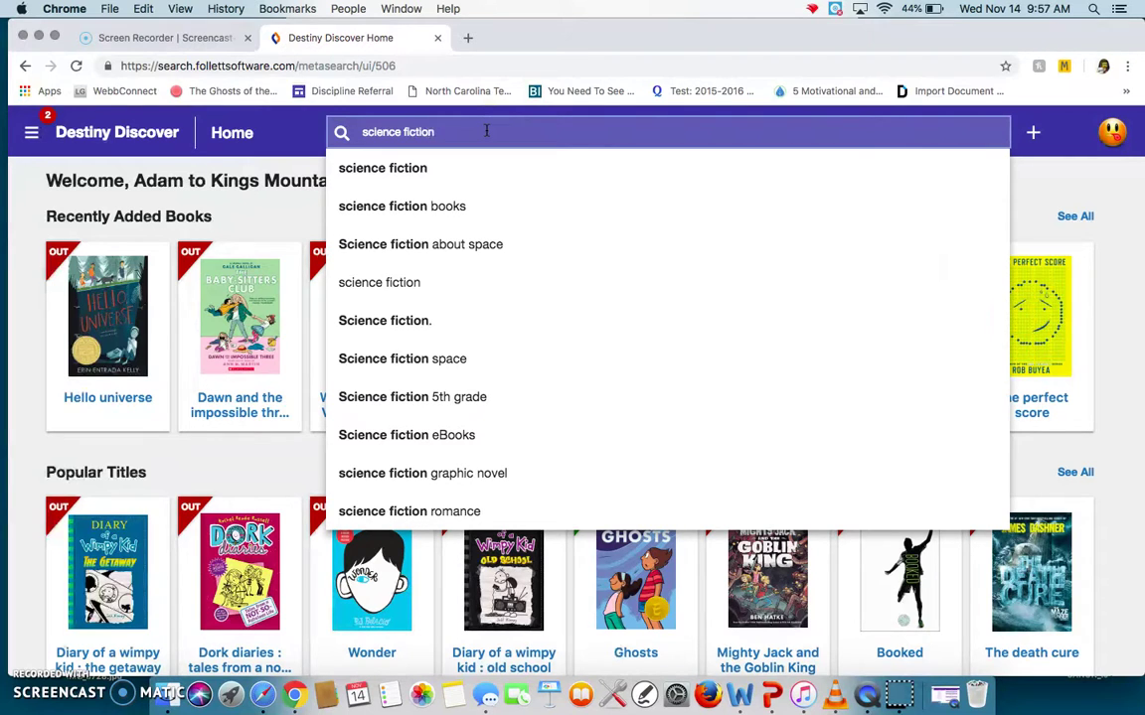
pyautogui.press('Return')
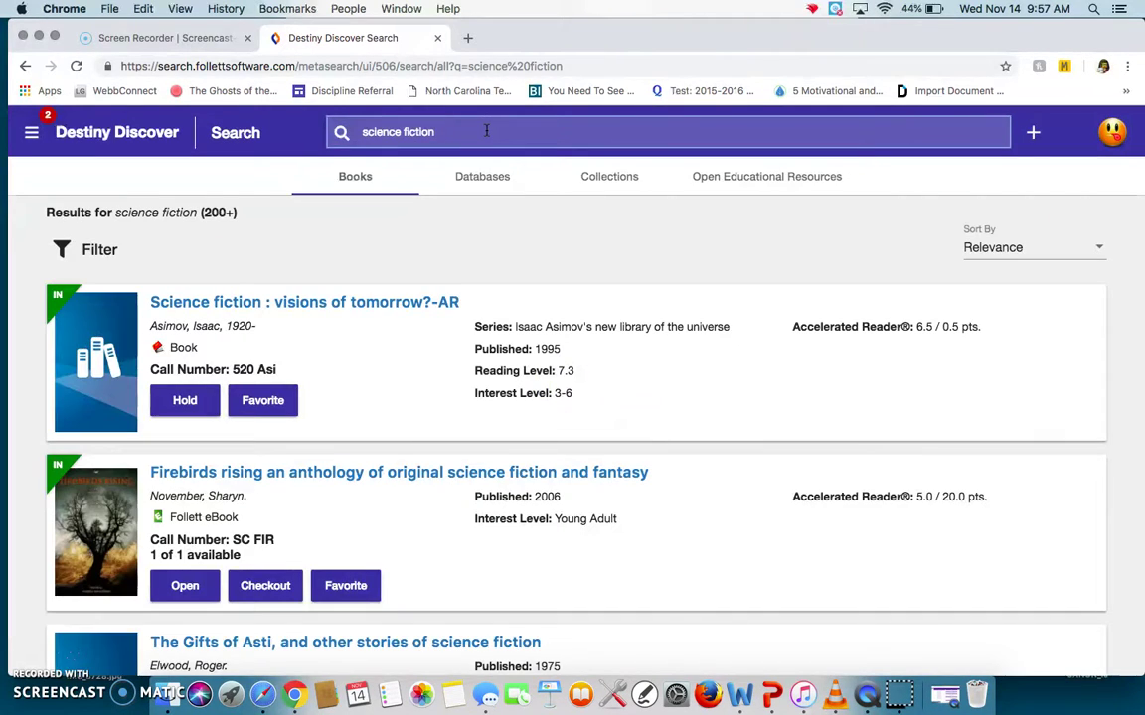
# Open the details of The final warning (4) from the science fiction results and add the book to the favorites.
pyautogui.scroll(-5, 415, 387)
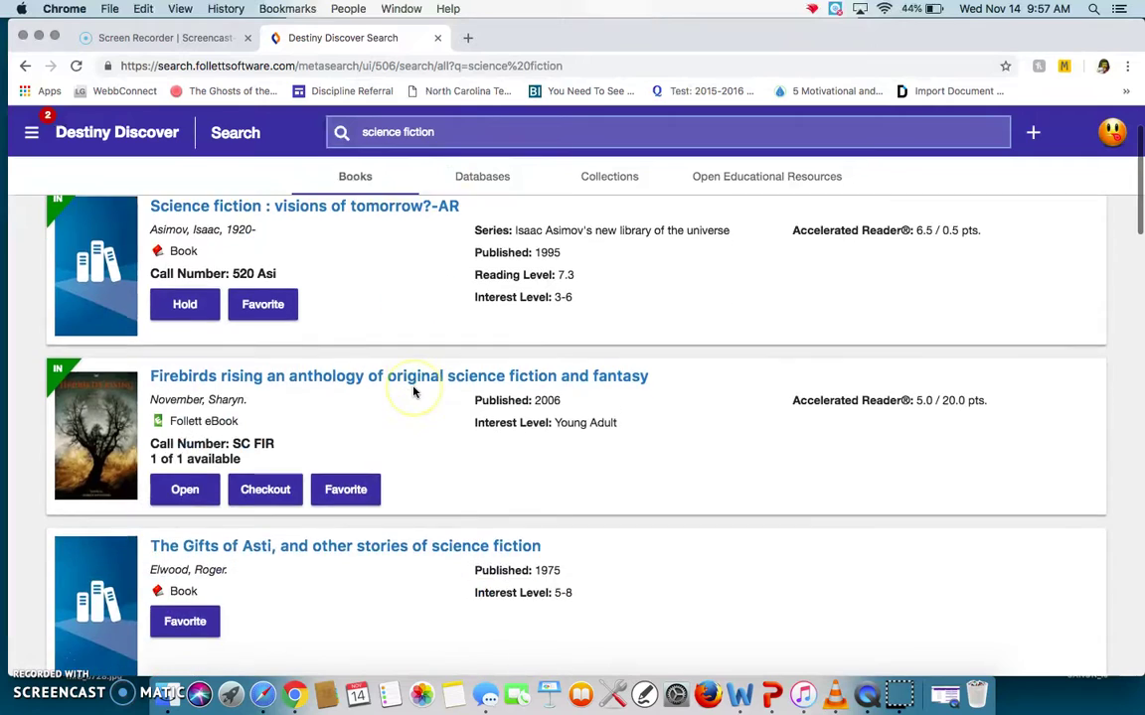
pyautogui.scroll(-5, 415, 393)
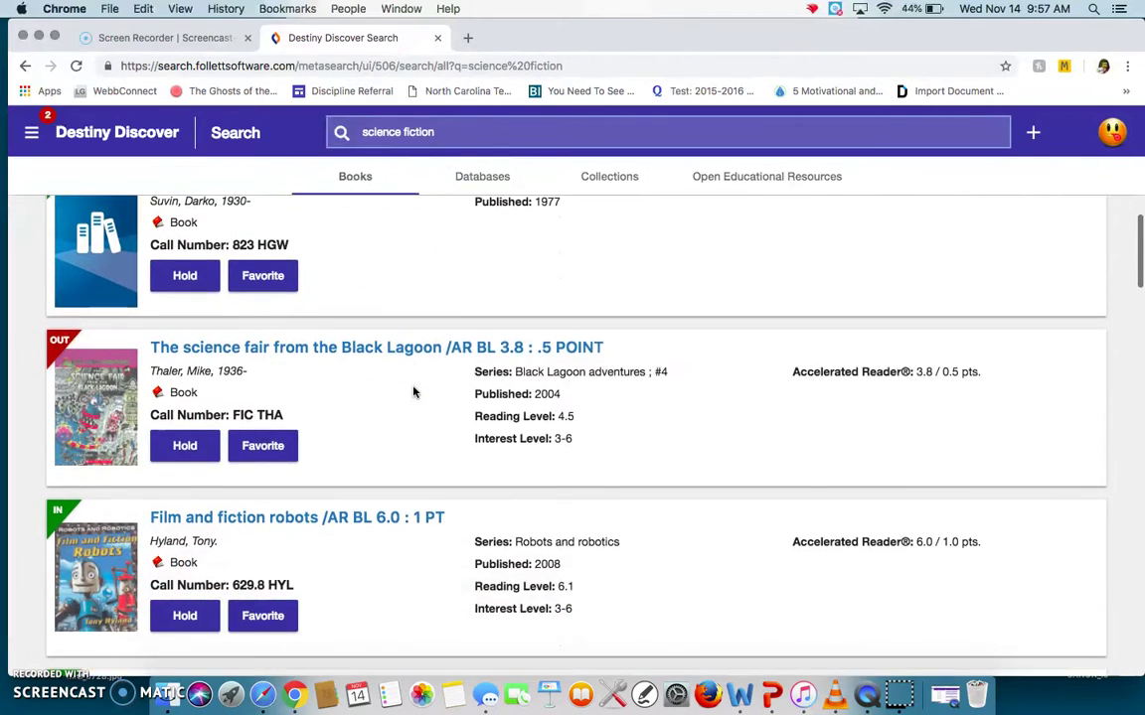
pyautogui.scroll(-6, 414, 392)
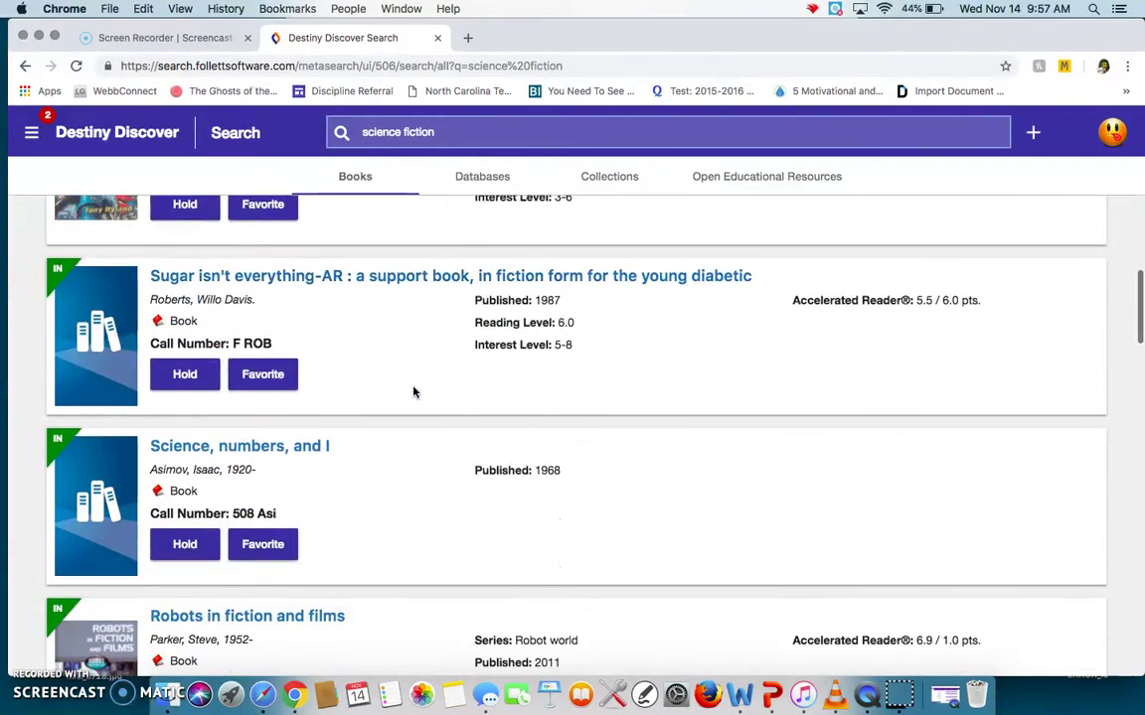
pyautogui.scroll(-5, 414, 393)
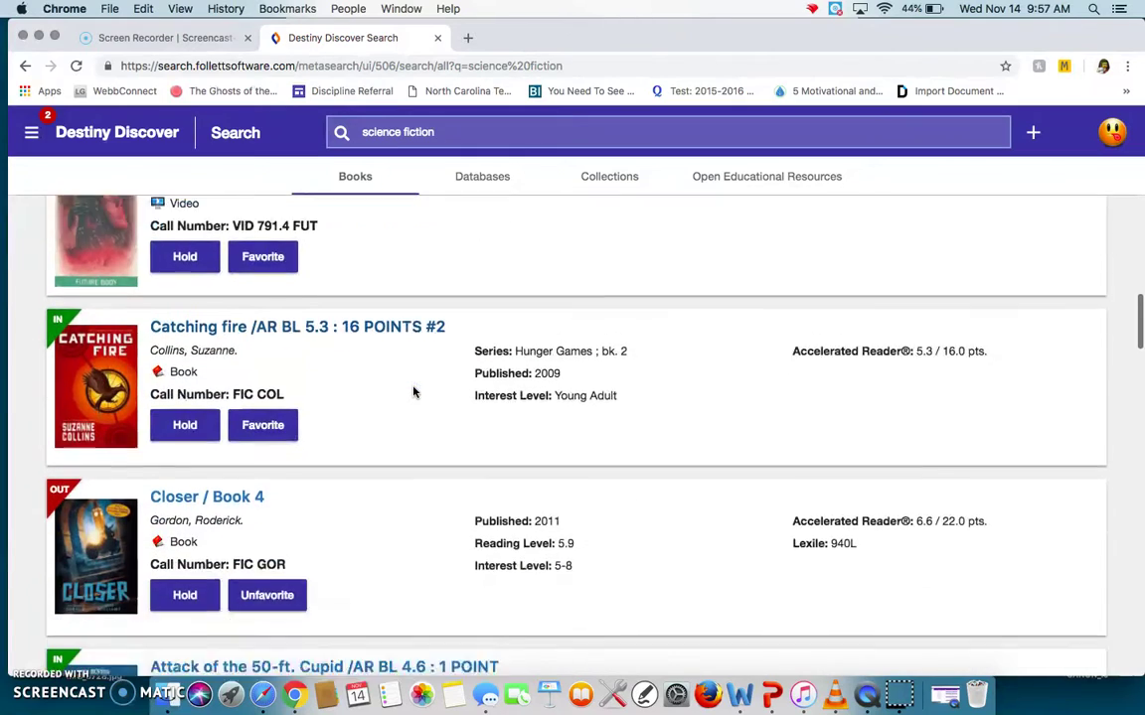
pyautogui.scroll(-3, 414, 393)
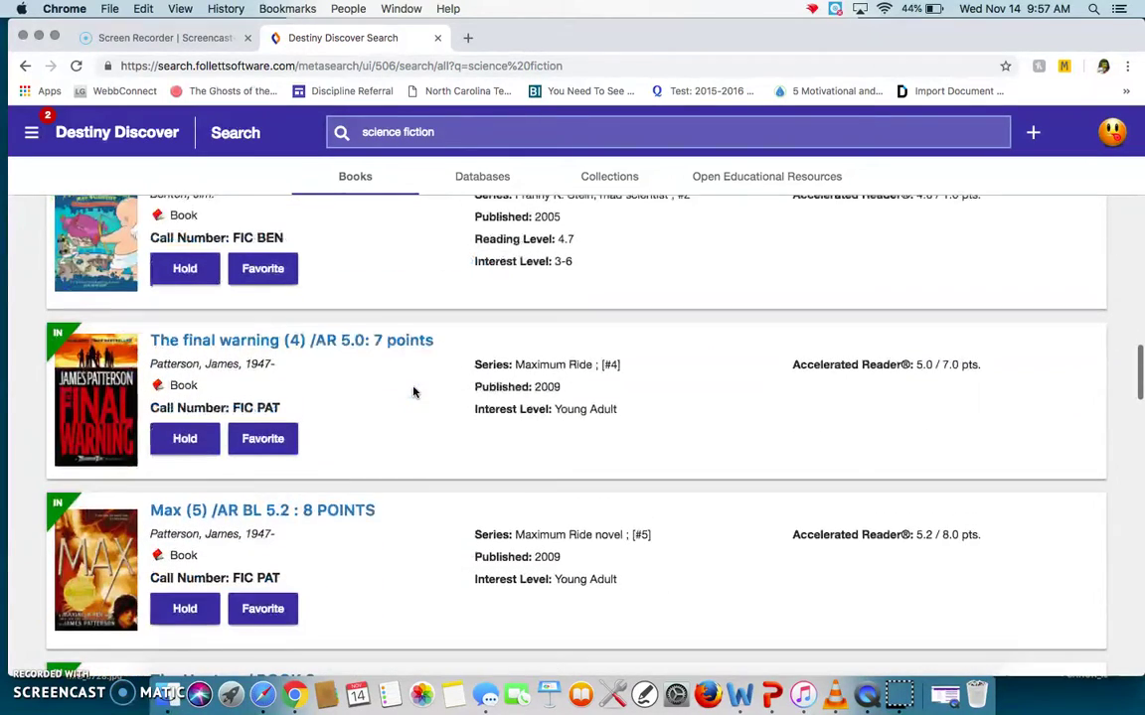
pyautogui.click(280, 342)
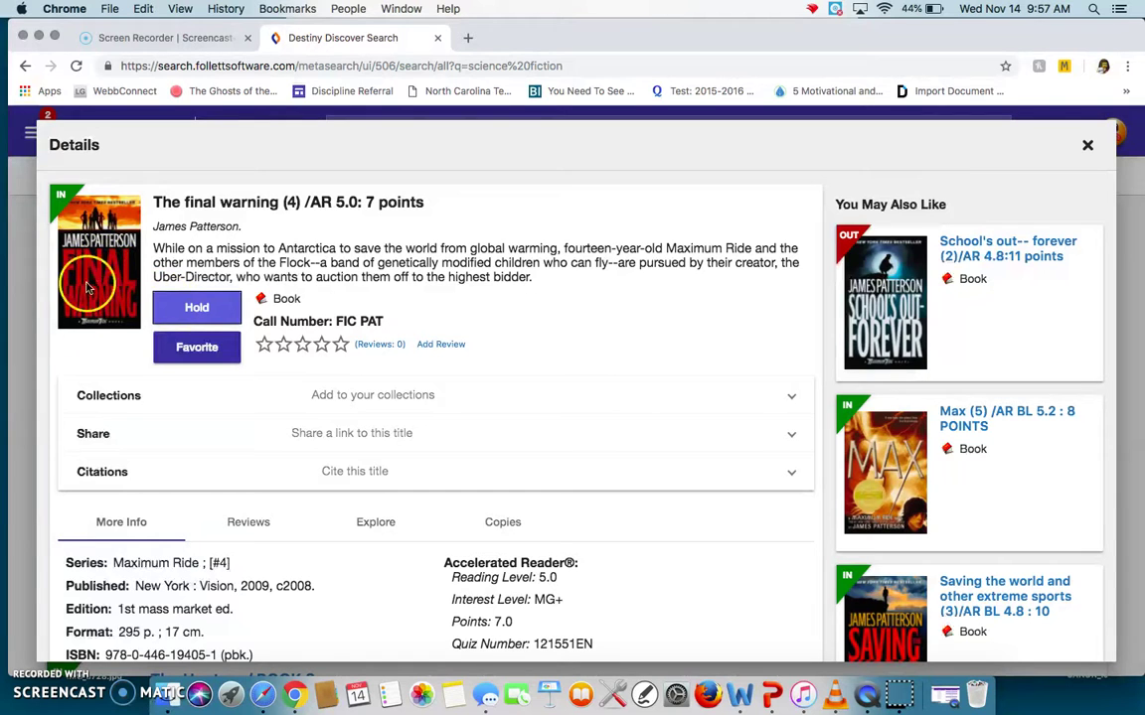
pyautogui.click(192, 360)
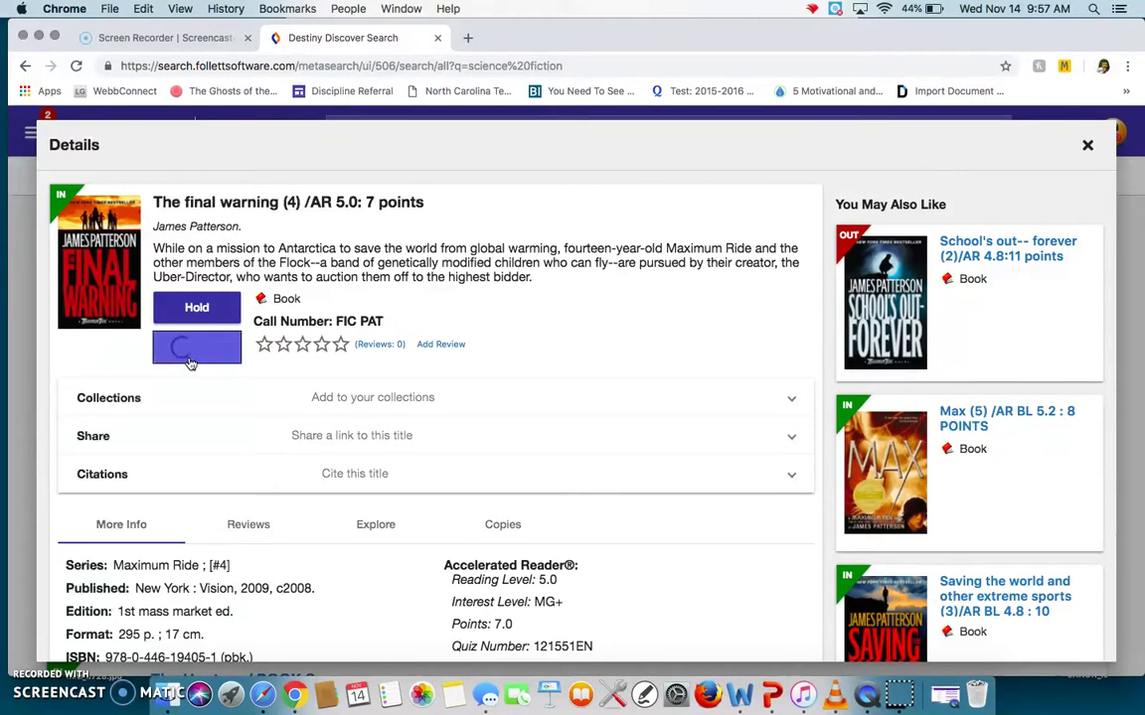
# Explore the related subjects, authors and series of The final warning and search for its Maximum Ride series.
pyautogui.scroll(-3, 283, 459)
pyautogui.scroll(-2, 283, 459)
pyautogui.click(288, 437)
pyautogui.scroll(-1, 288, 437)
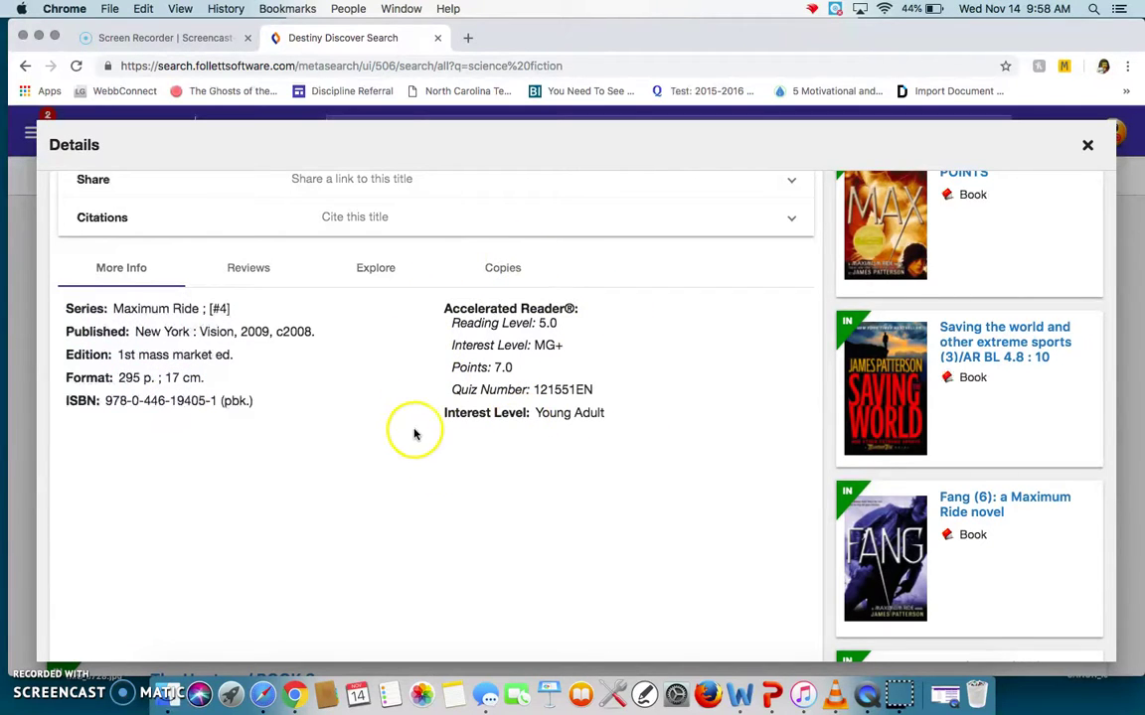
pyautogui.click(377, 270)
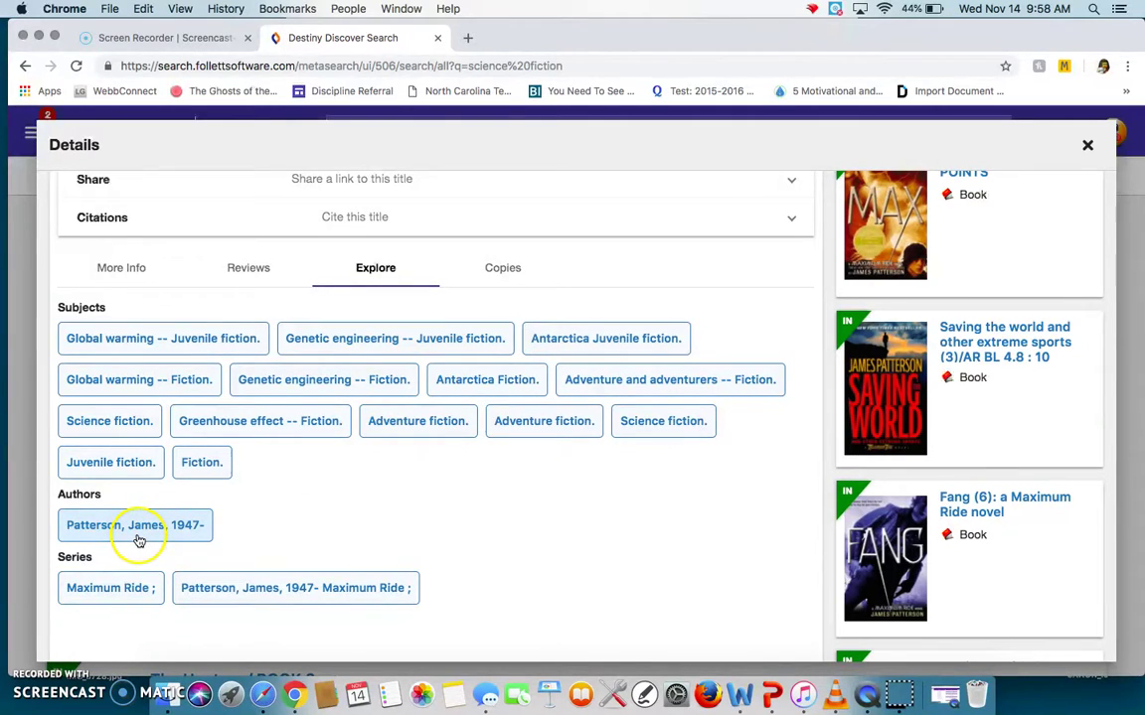
pyautogui.click(119, 594)
# Add Fang (6) and Max (5) from the Maximum Ride results to the favorites.
pyautogui.scroll(-1, 398, 507)
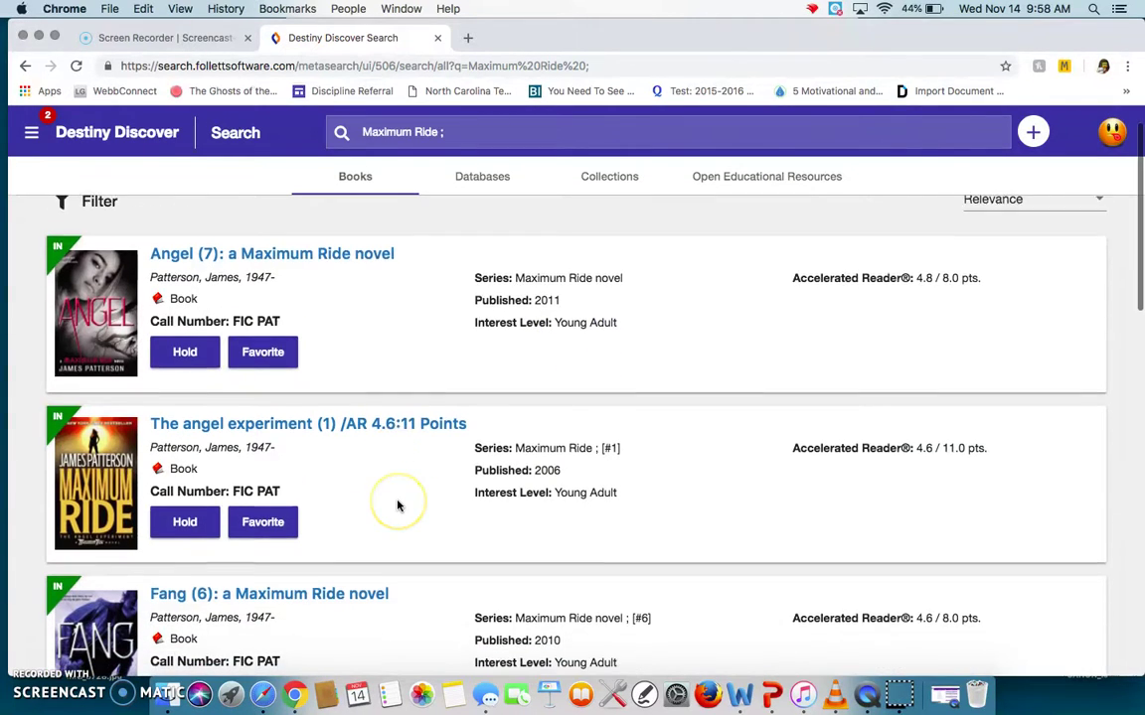
pyautogui.scroll(-5, 397, 507)
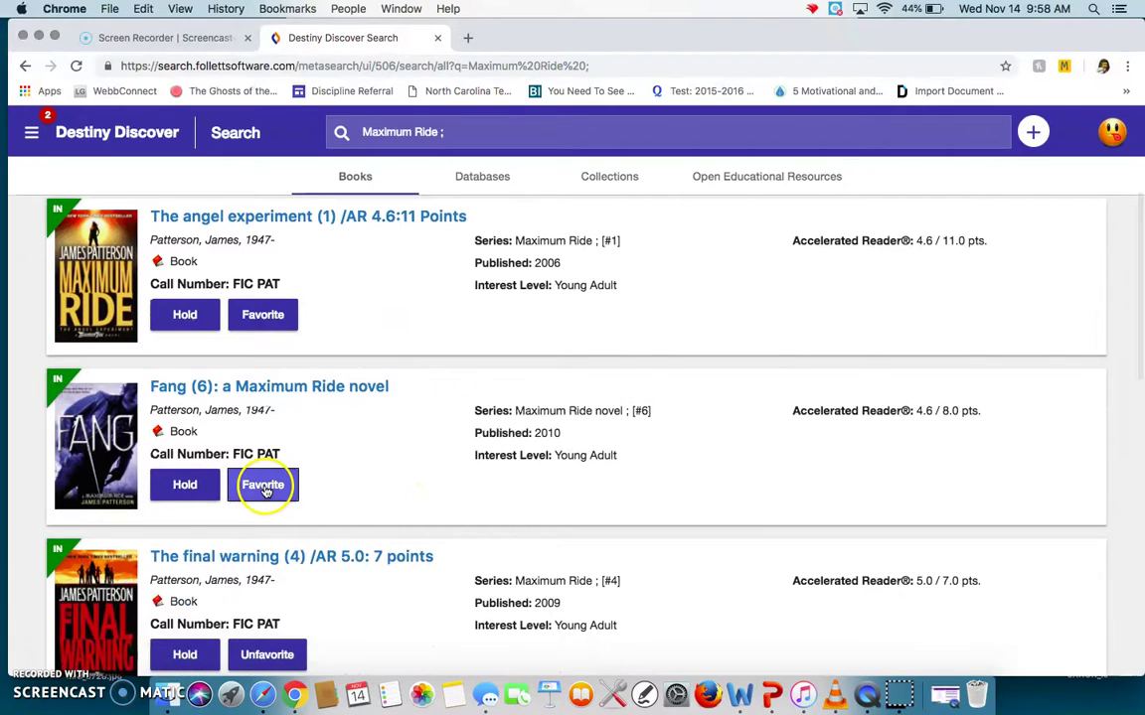
pyautogui.click(262, 487)
pyautogui.scroll(-7, 376, 497)
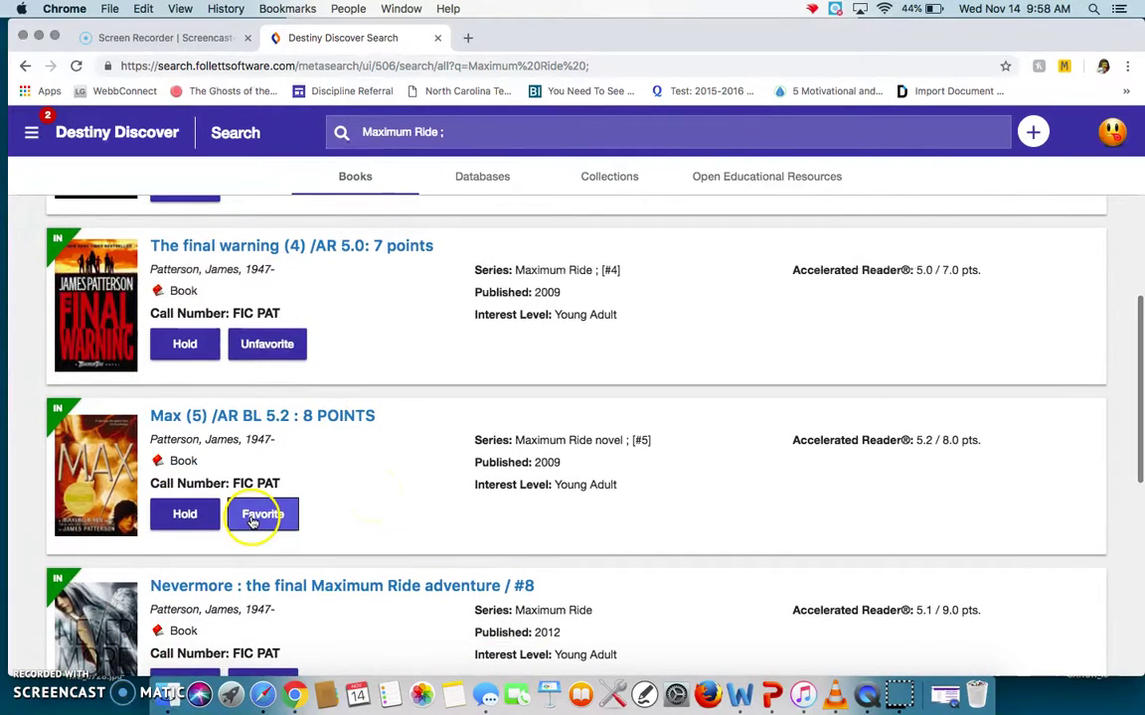
pyautogui.click(256, 515)
# From the details of Angel (7), search its related subject "Adventure and adventurers -- Fiction." and browse the matching books.
pyautogui.scroll(9, 421, 524)
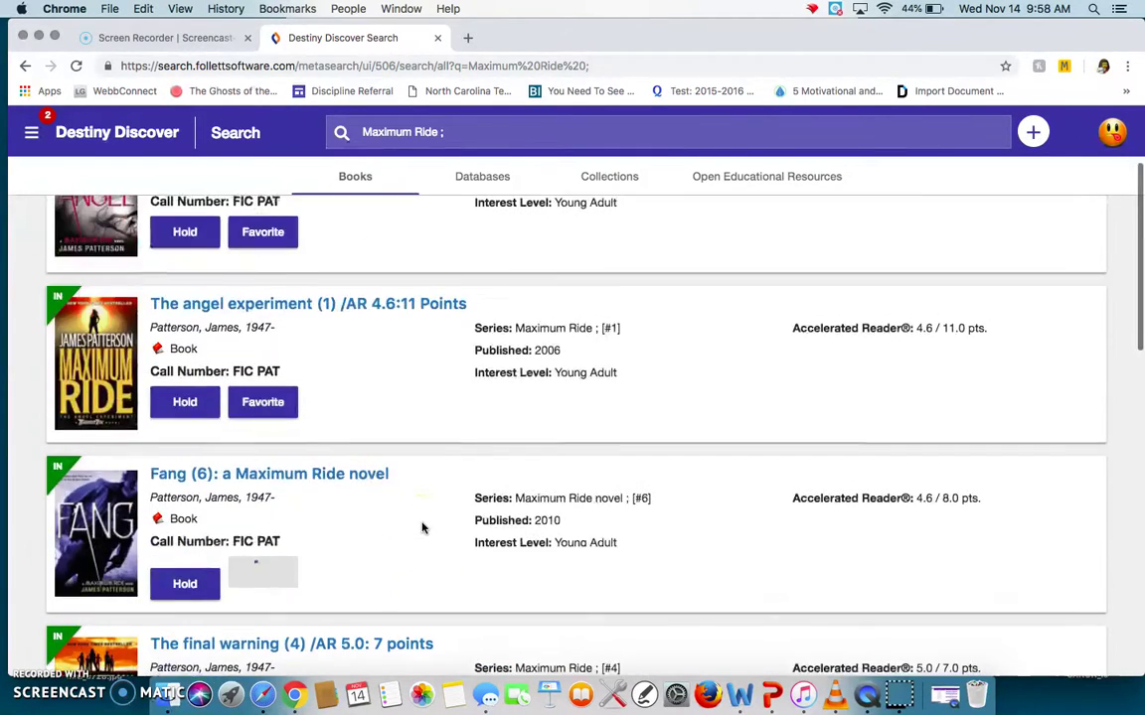
pyautogui.scroll(4, 408, 497)
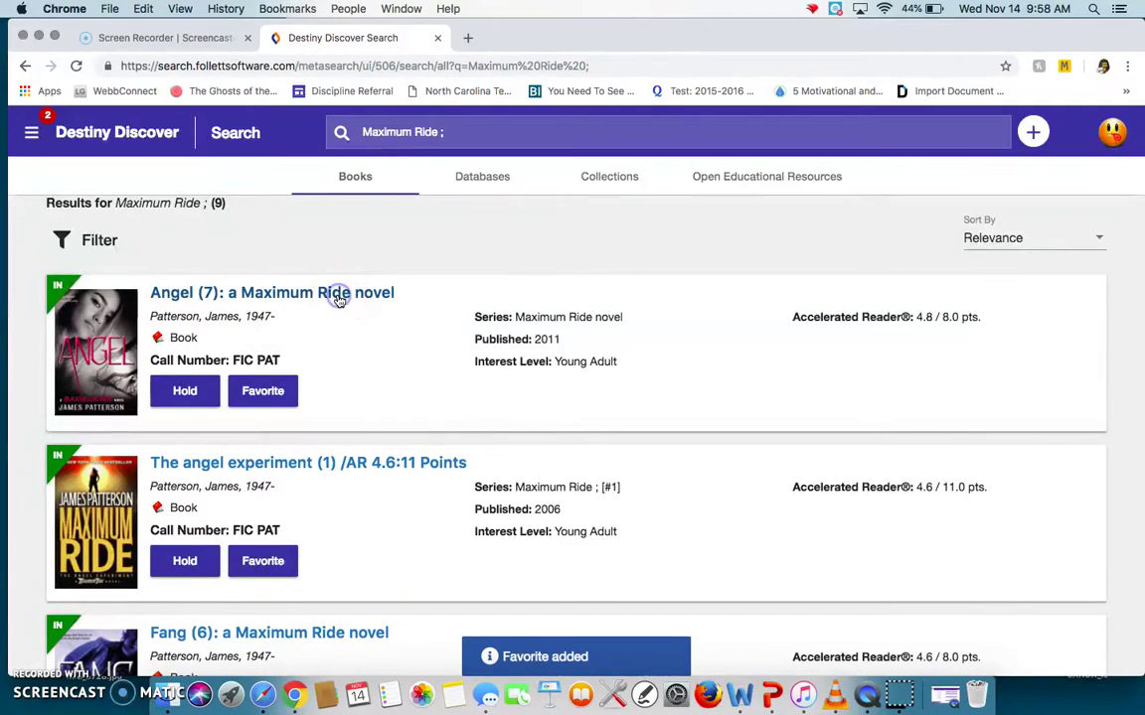
pyautogui.click(338, 298)
pyautogui.scroll(-3, 455, 447)
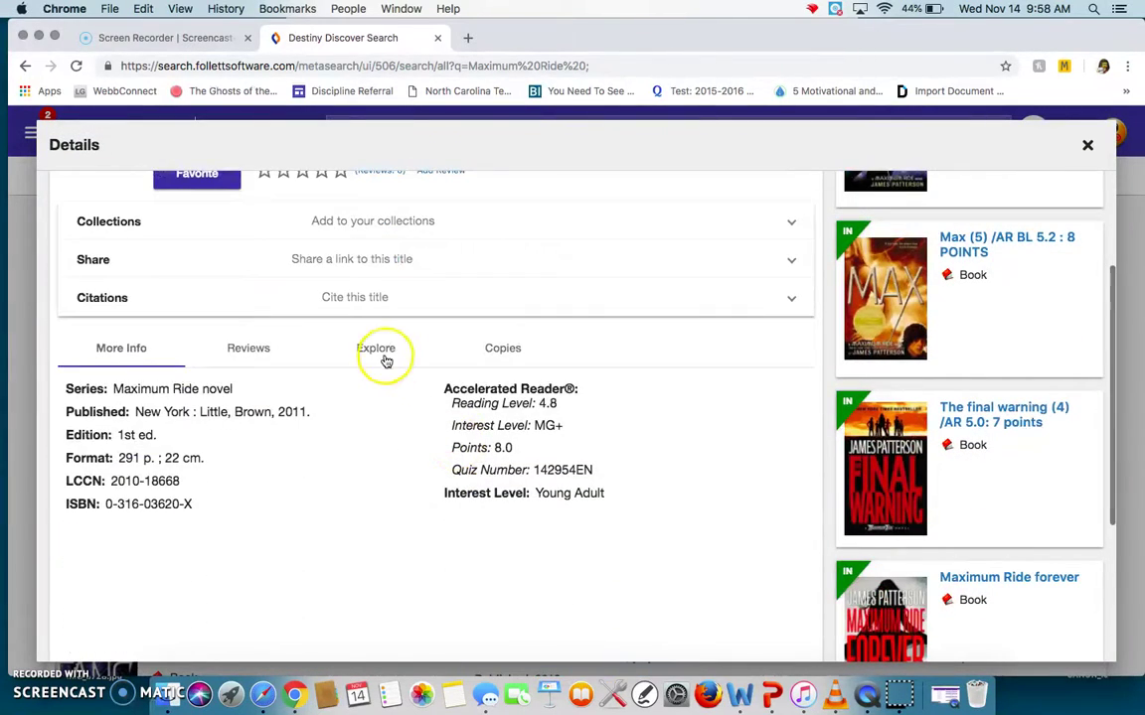
pyautogui.click(384, 357)
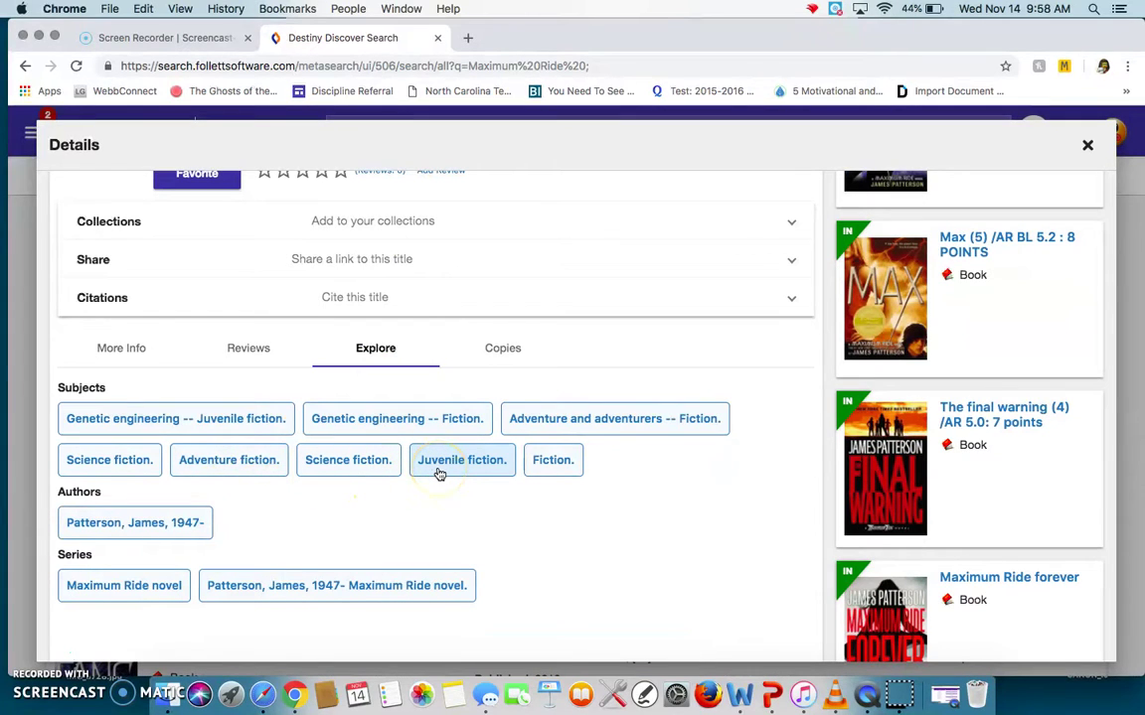
pyautogui.click(515, 434)
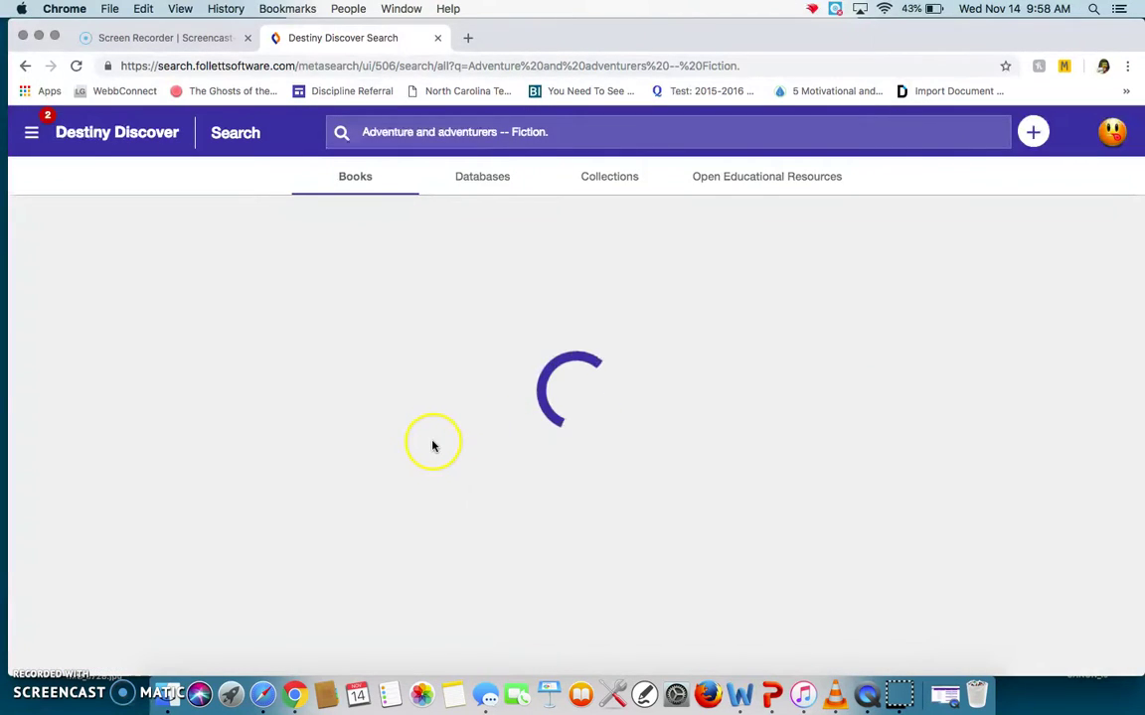
pyautogui.scroll(-8, 374, 453)
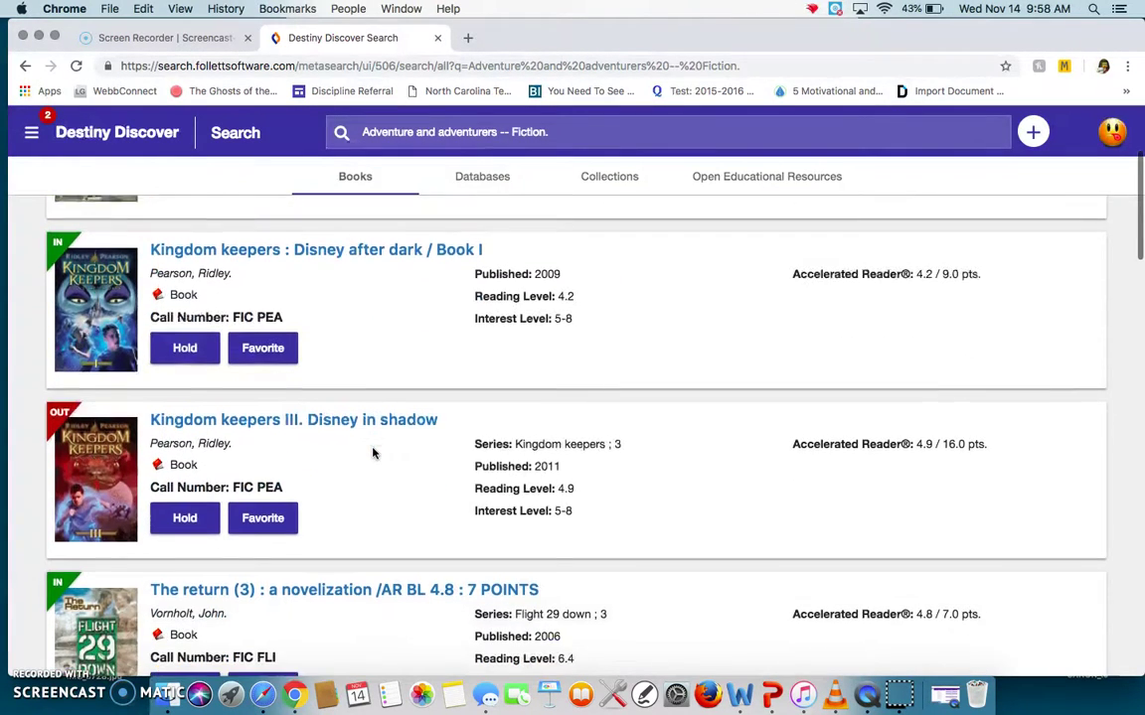
pyautogui.scroll(-5, 373, 453)
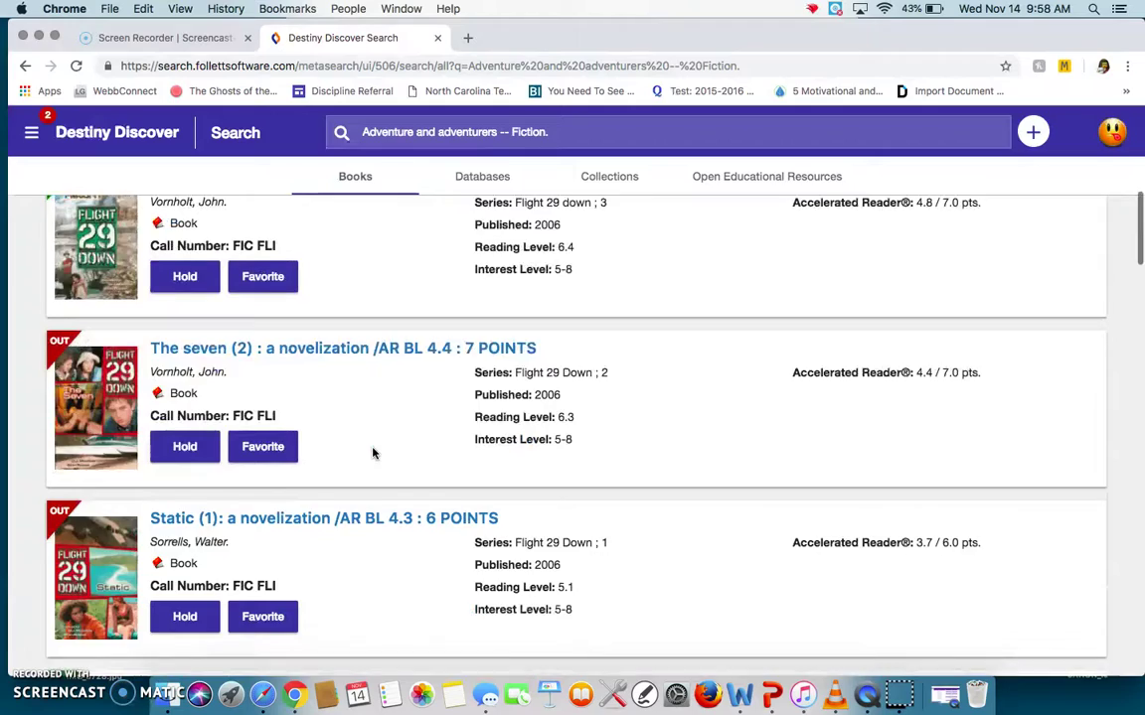
pyautogui.scroll(13, 374, 453)
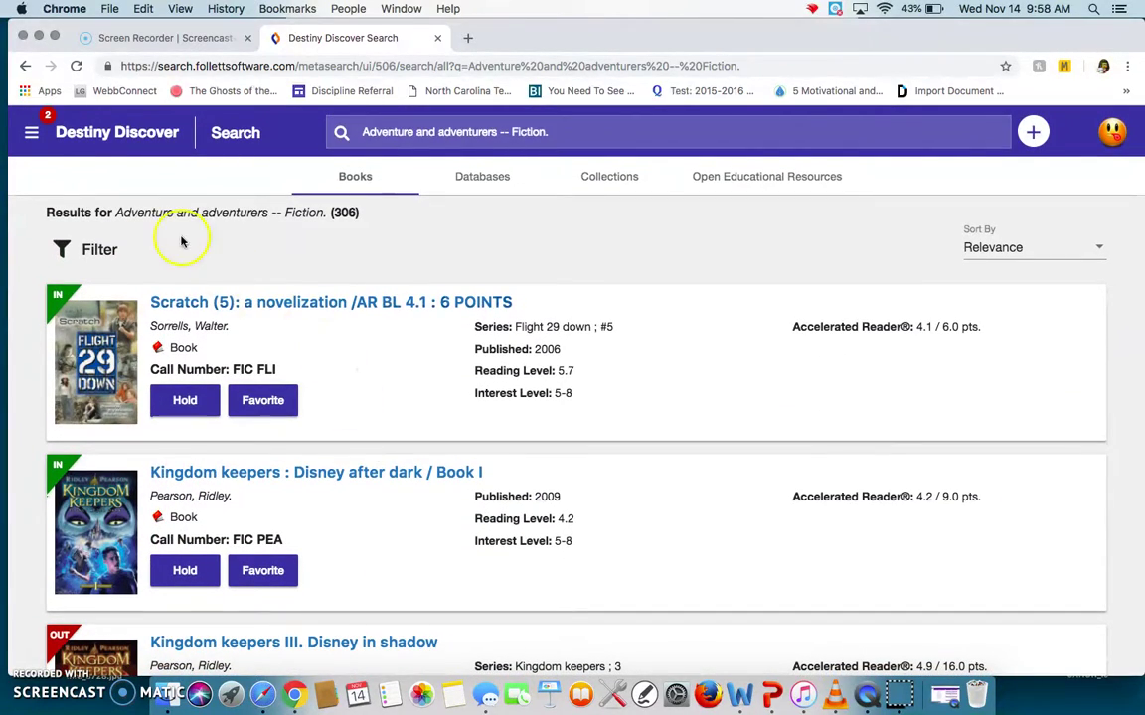
# Go to the saved favorites and remove Fang (6) from them.
pyautogui.click(31, 133)
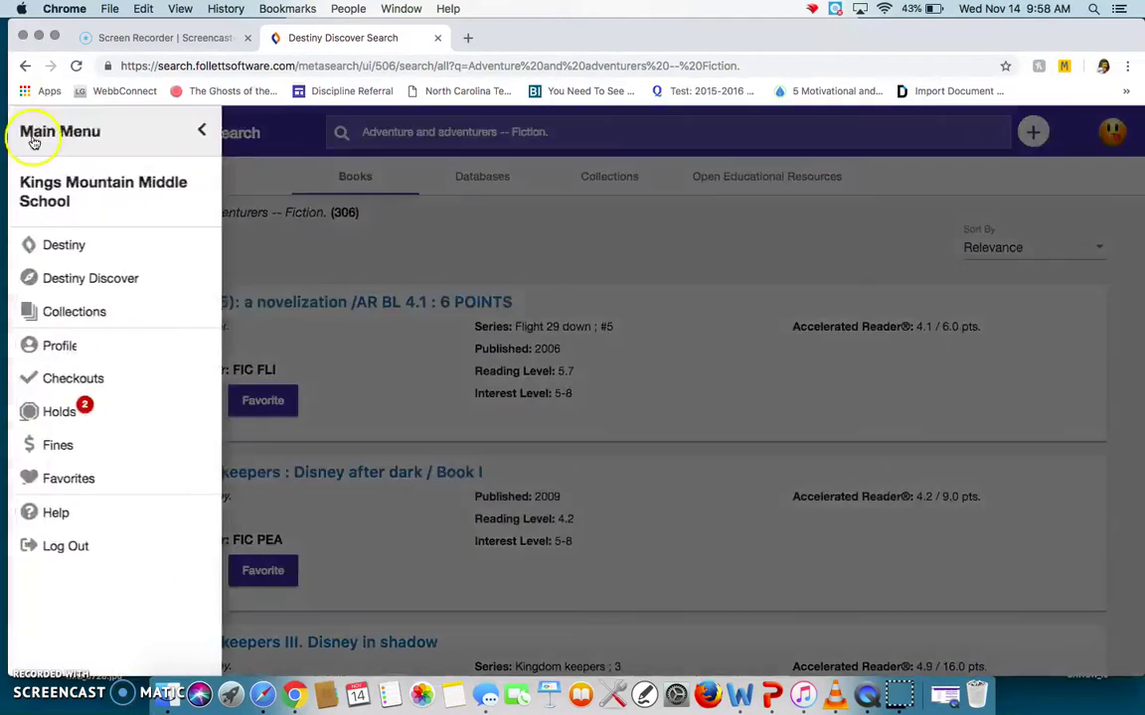
pyautogui.click(71, 483)
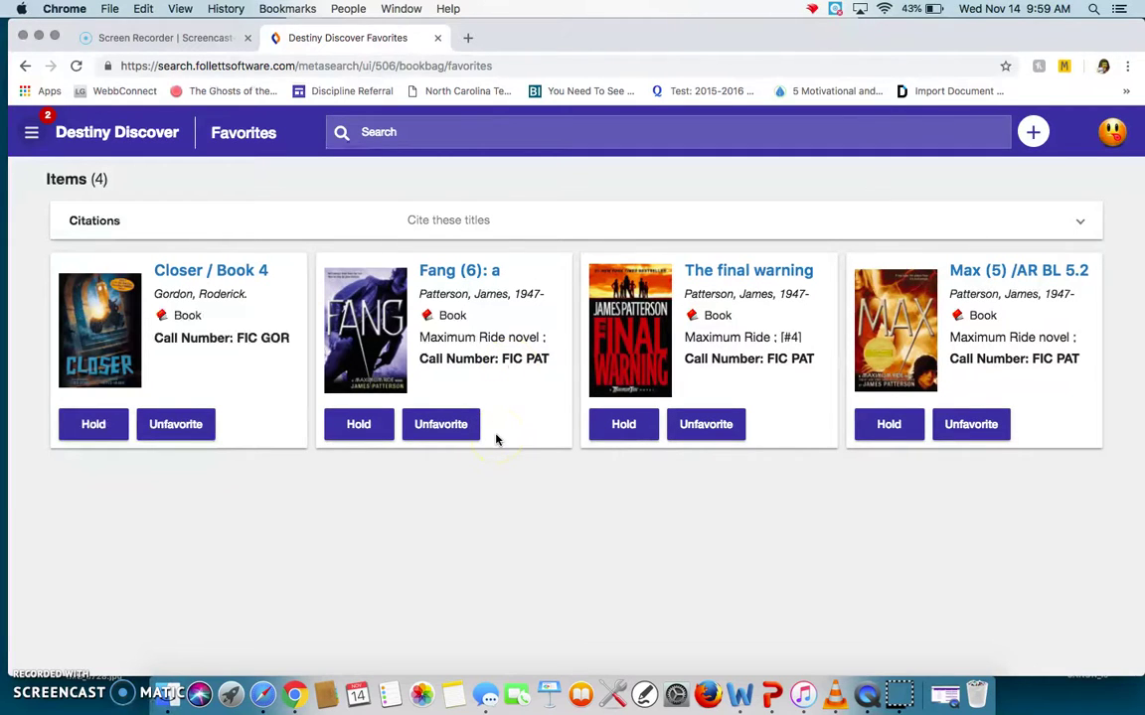
pyautogui.click(442, 422)
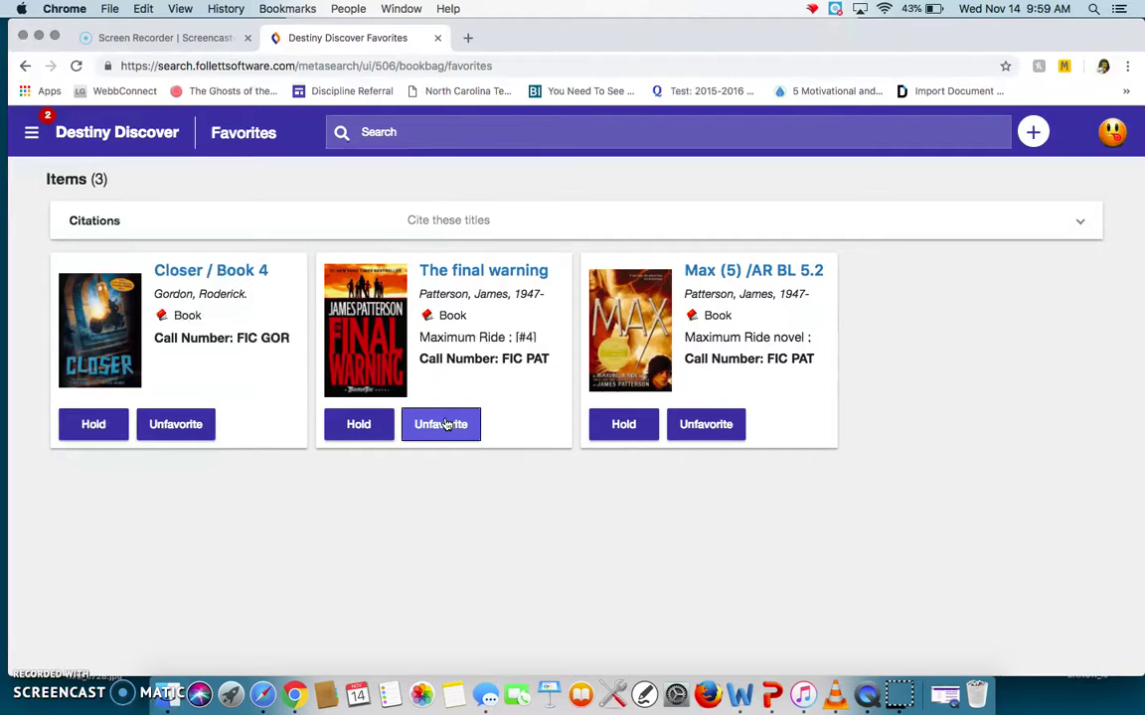
# Show the list of books on hold.
pyautogui.click(30, 133)
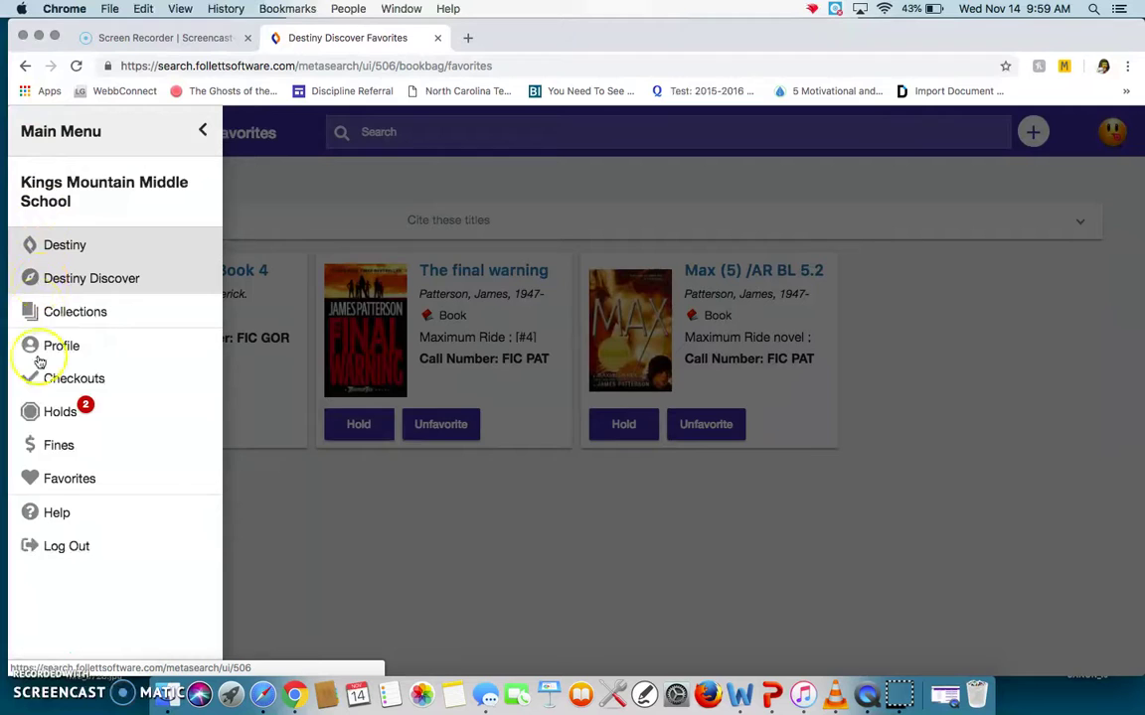
pyautogui.click(54, 418)
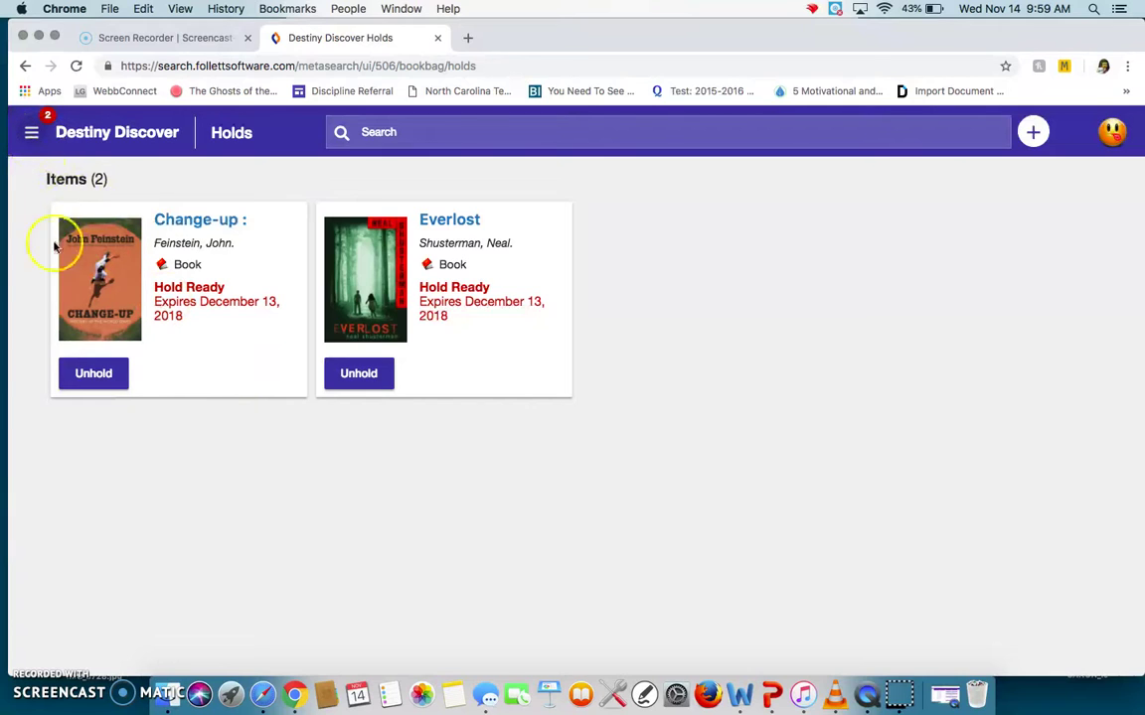
# Try to remove the holds on Change-up and Everlost.
pyautogui.click(88, 373)
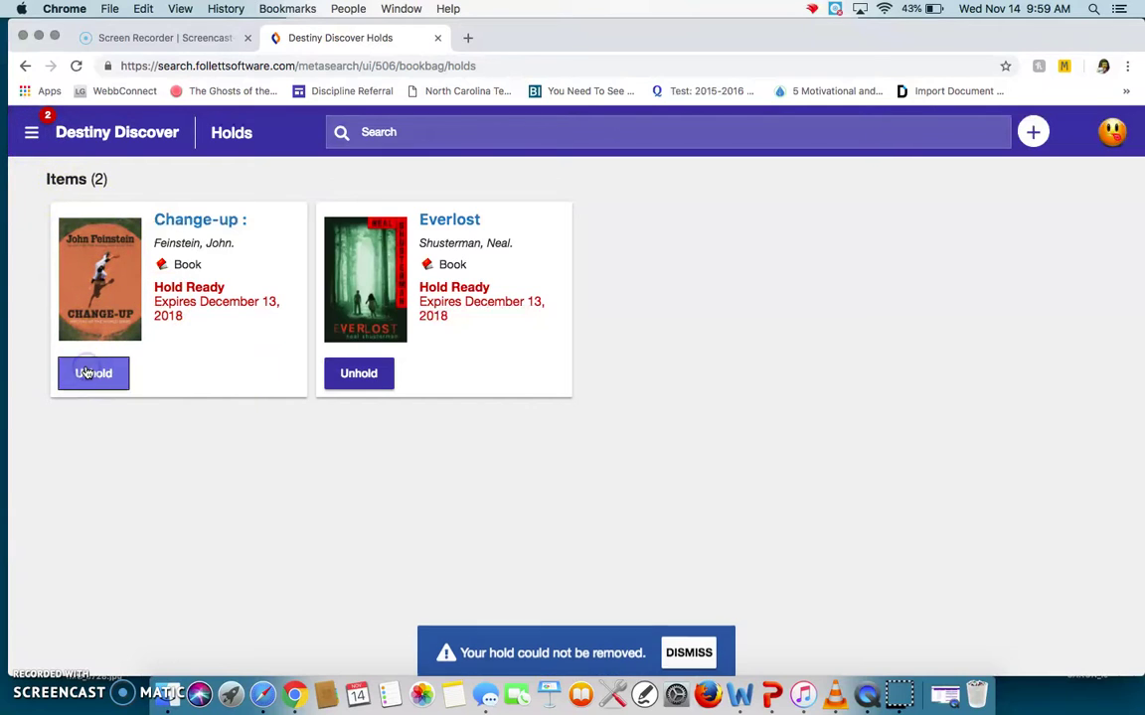
pyautogui.click(358, 375)
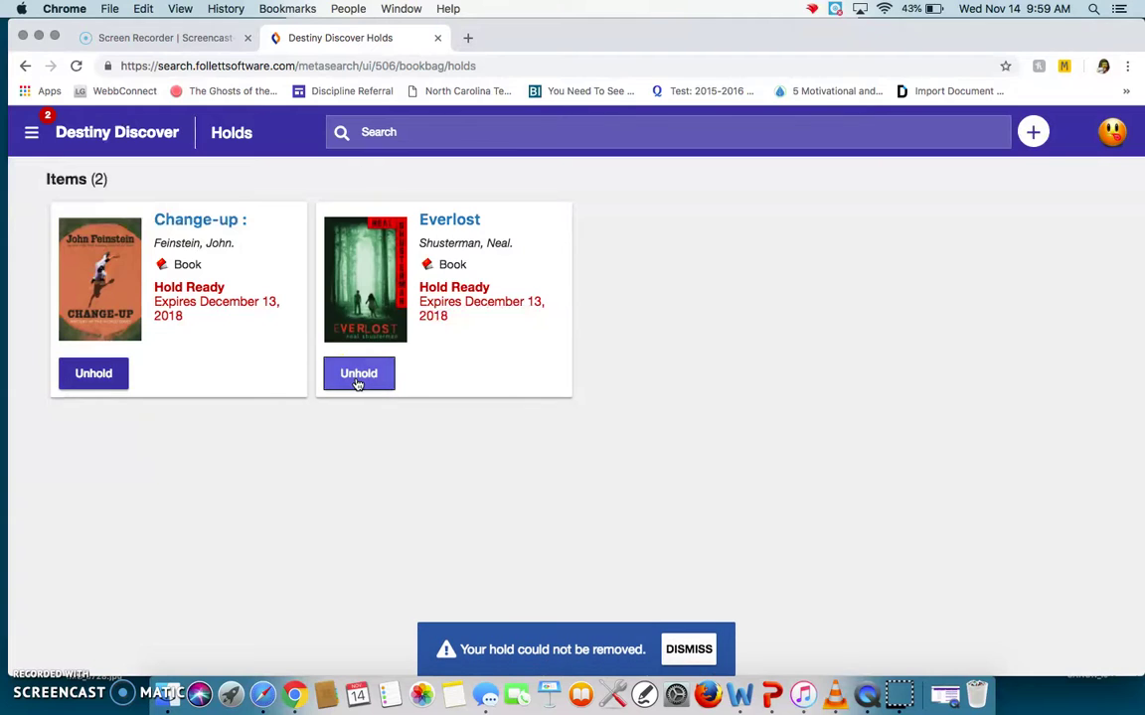
# Go to the checked-out books, dismiss the leftover hold message and renew House of robots.
pyautogui.click(31, 132)
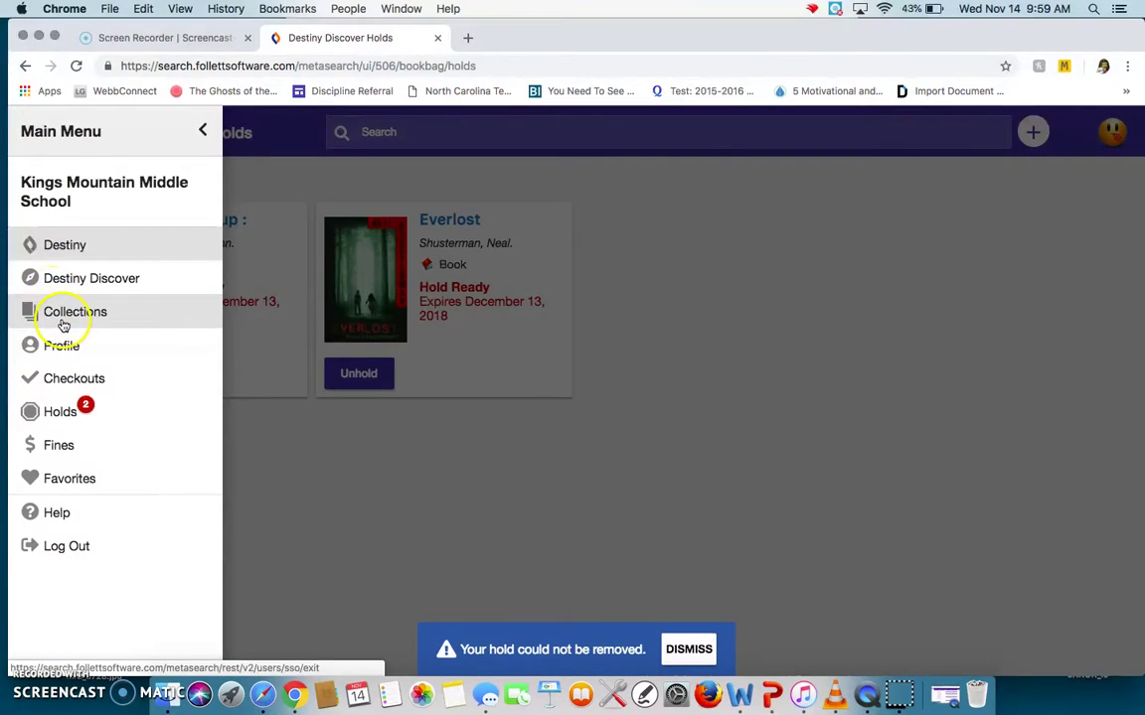
pyautogui.click(76, 378)
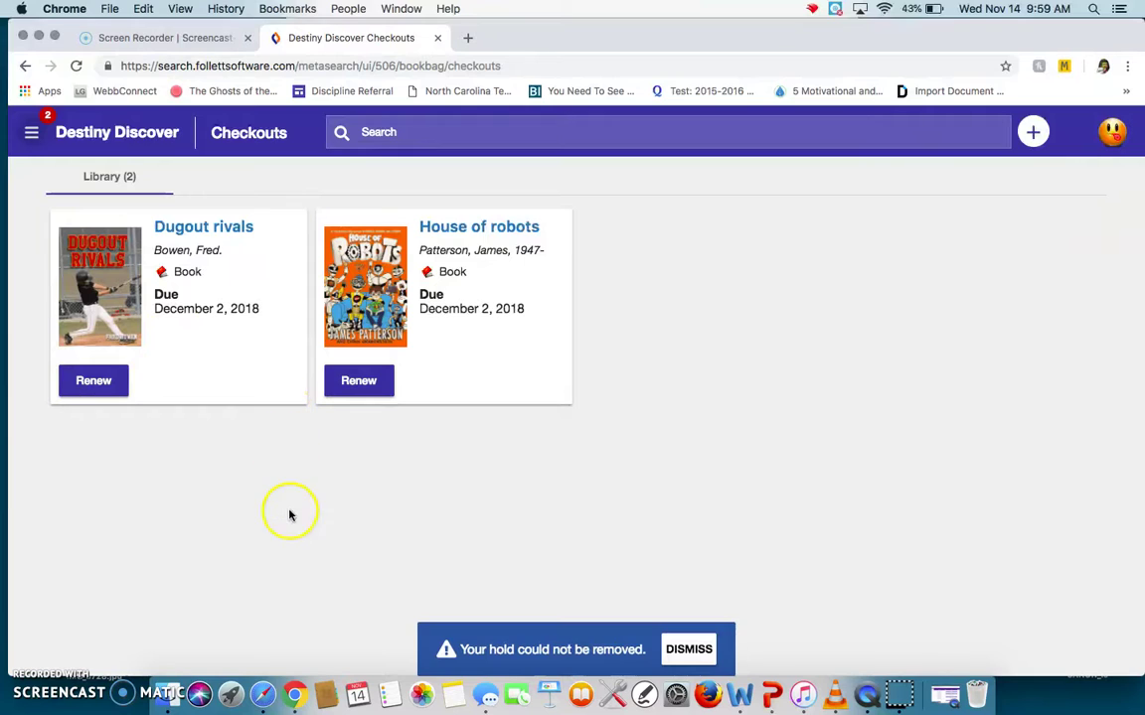
pyautogui.click(690, 648)
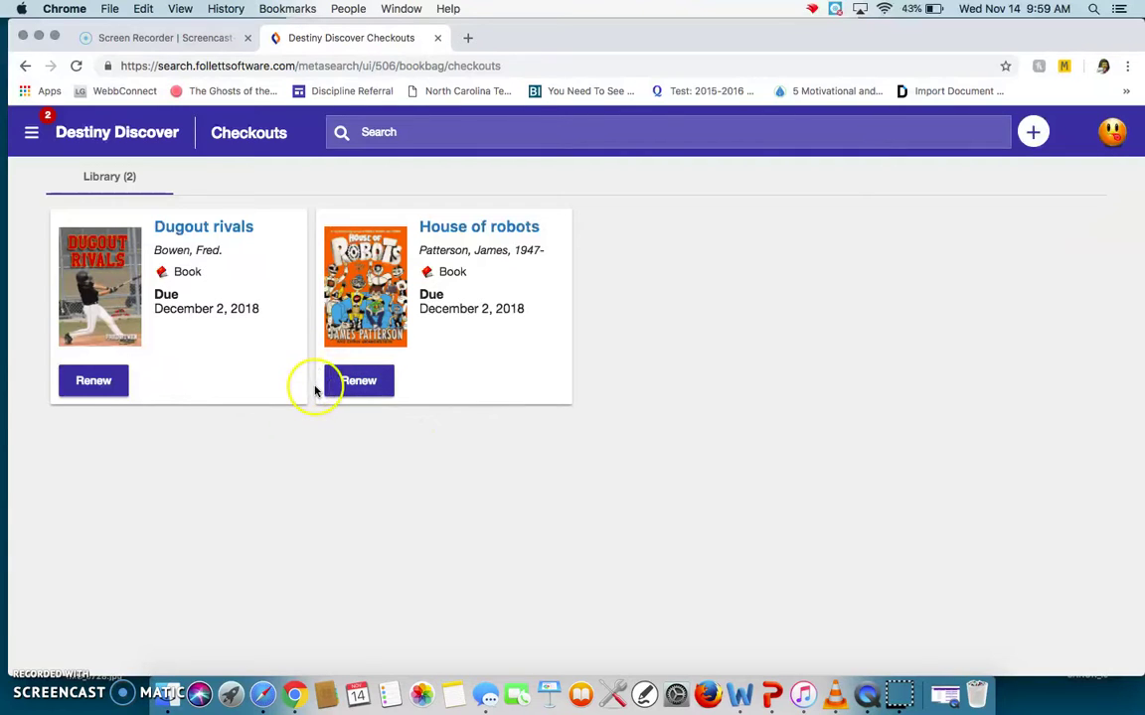
pyautogui.click(367, 385)
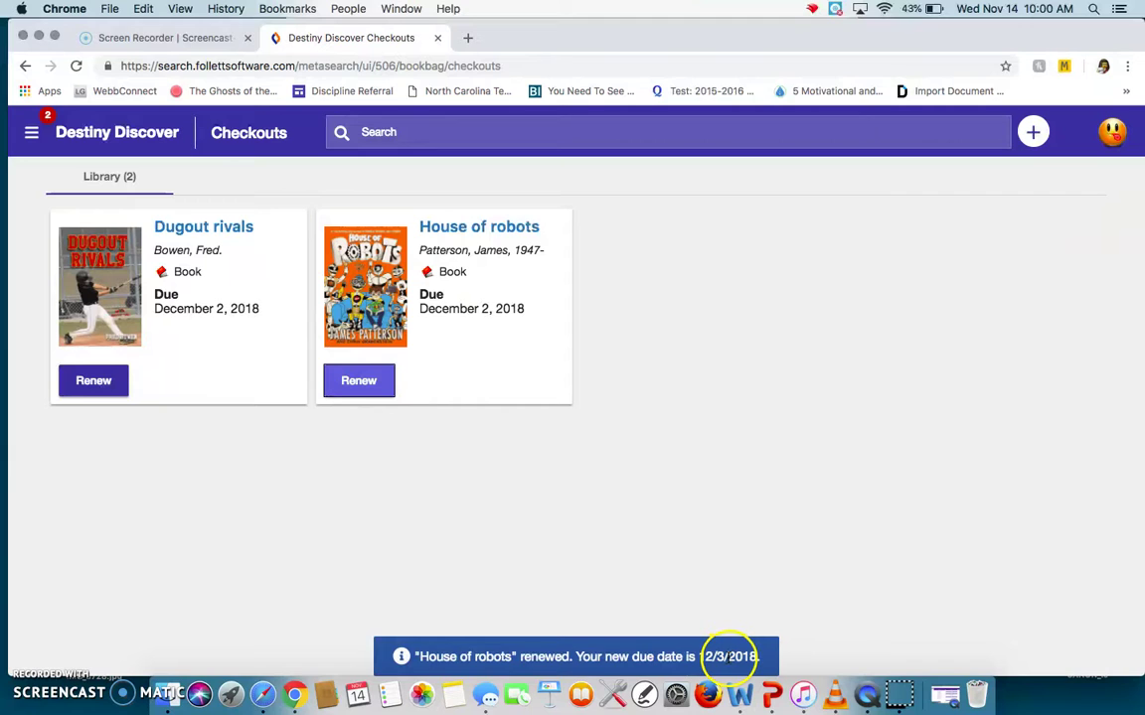
# Review the full details of the checked-out book Dugout rivals, then close them.
pyautogui.click(175, 225)
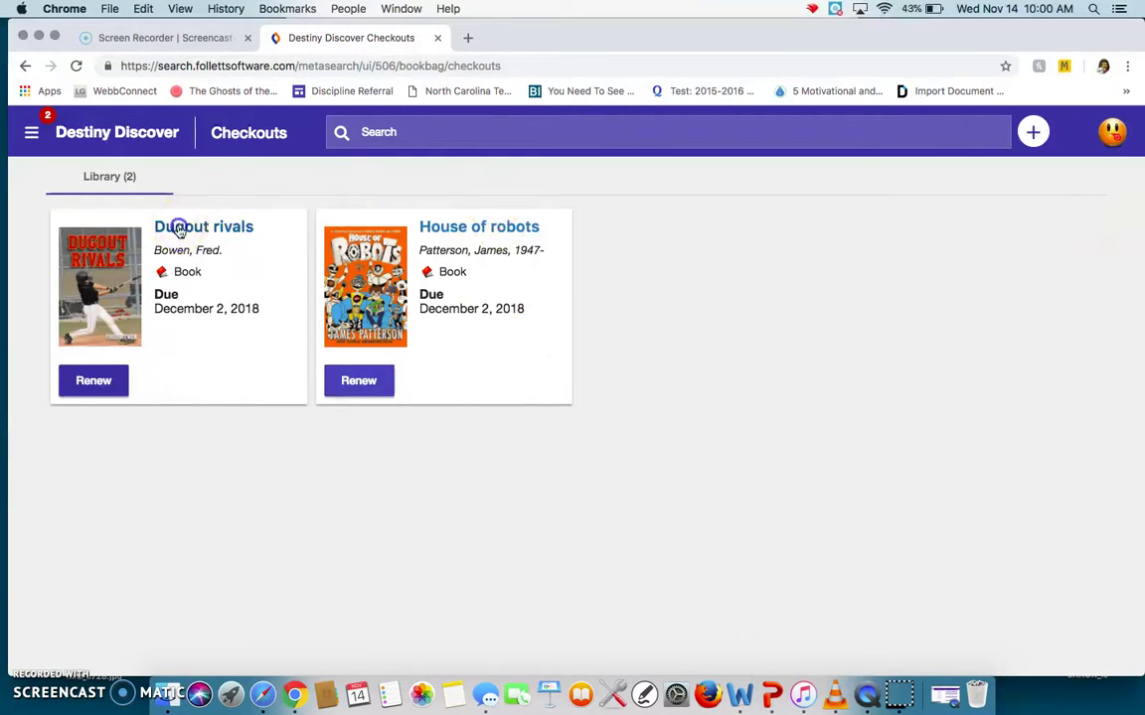
pyautogui.scroll(-3, 299, 411)
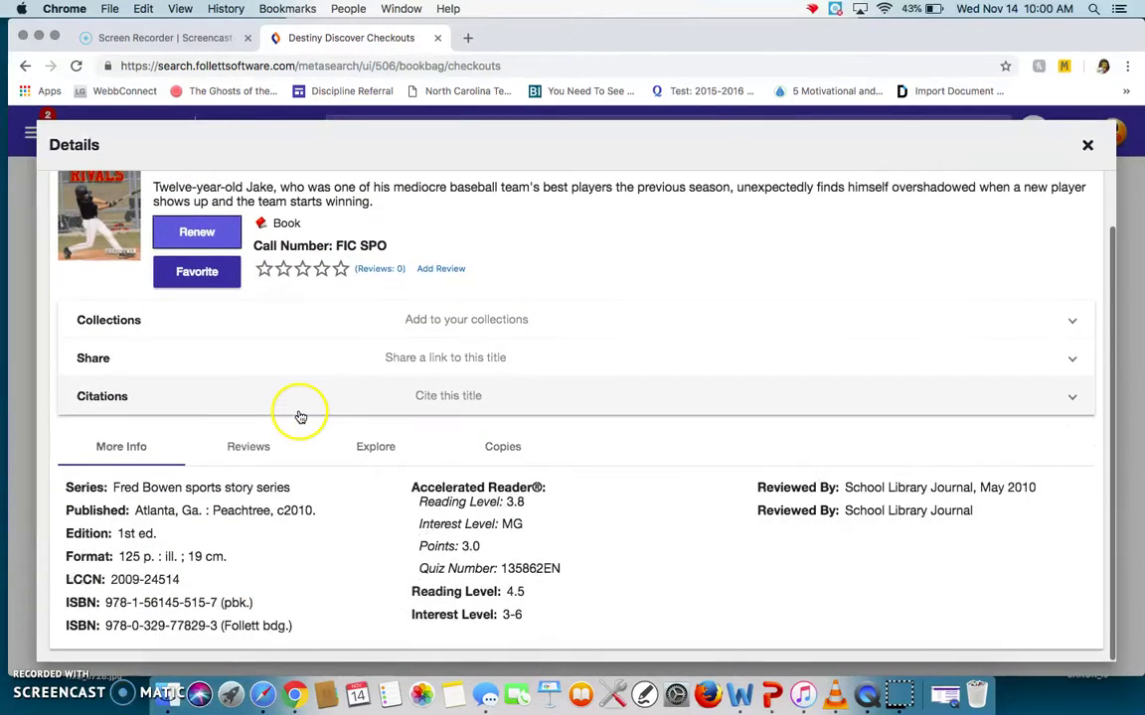
pyautogui.scroll(3, 298, 398)
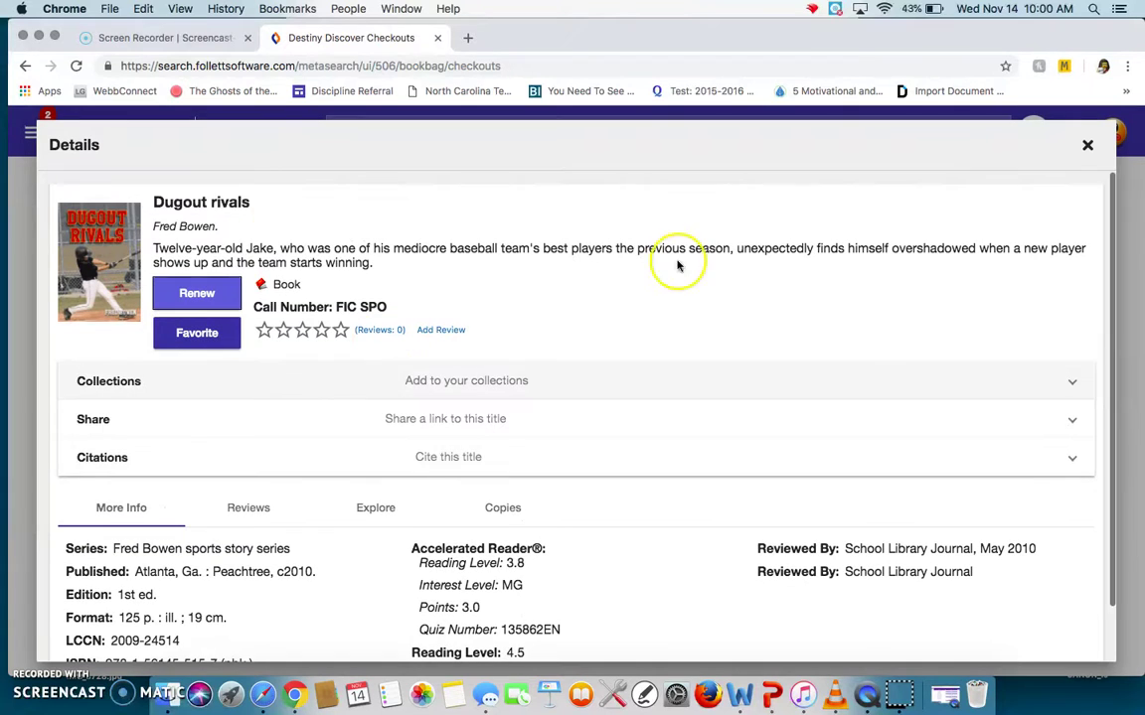
pyautogui.click(1085, 146)
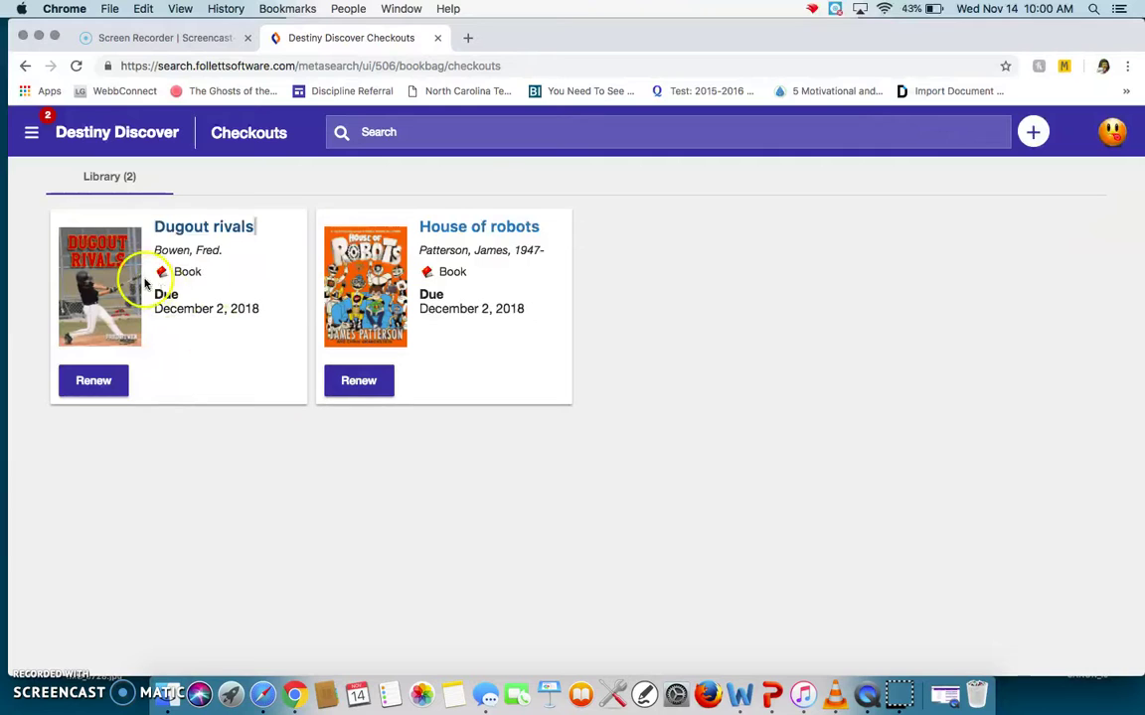
# Show the library fines on the account.
pyautogui.click(31, 136)
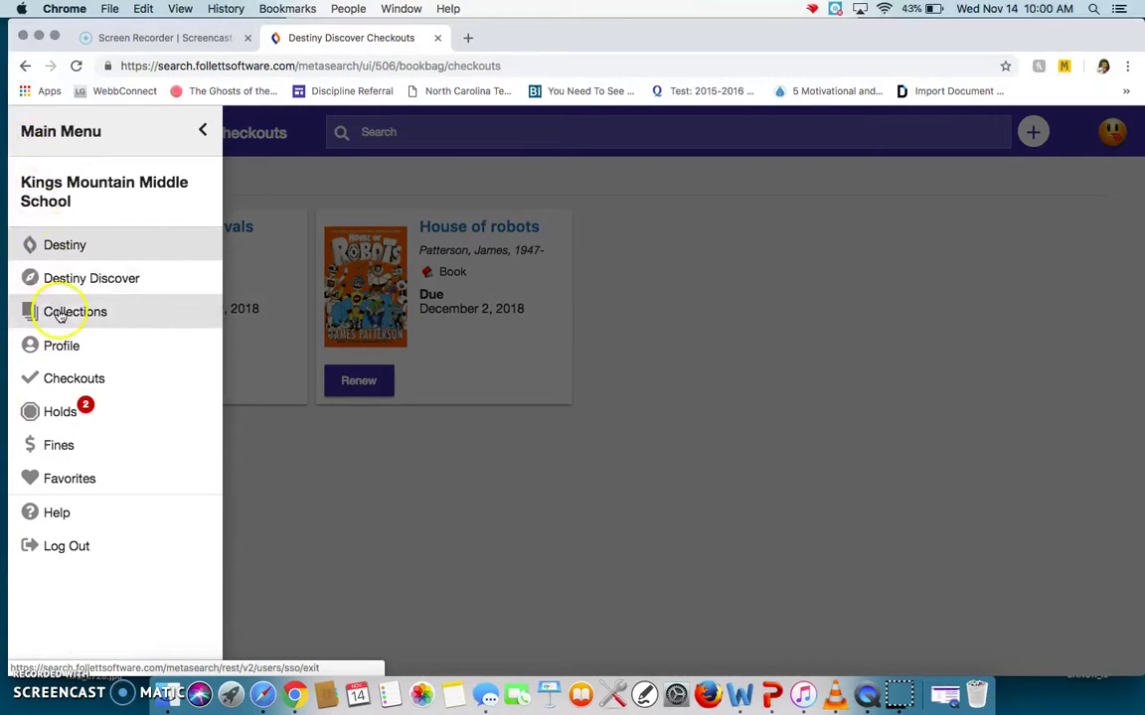
pyautogui.click(59, 445)
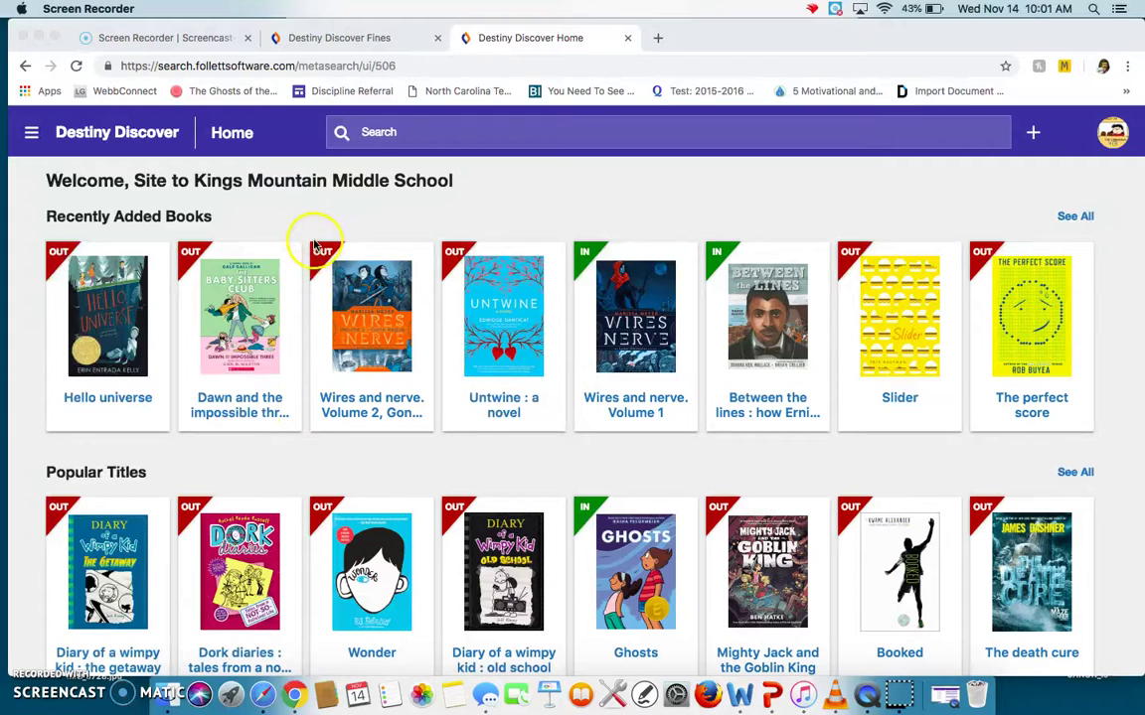
# Search the catalog for George Washington using the suggested term and browse the matching books.
pyautogui.click(388, 132)
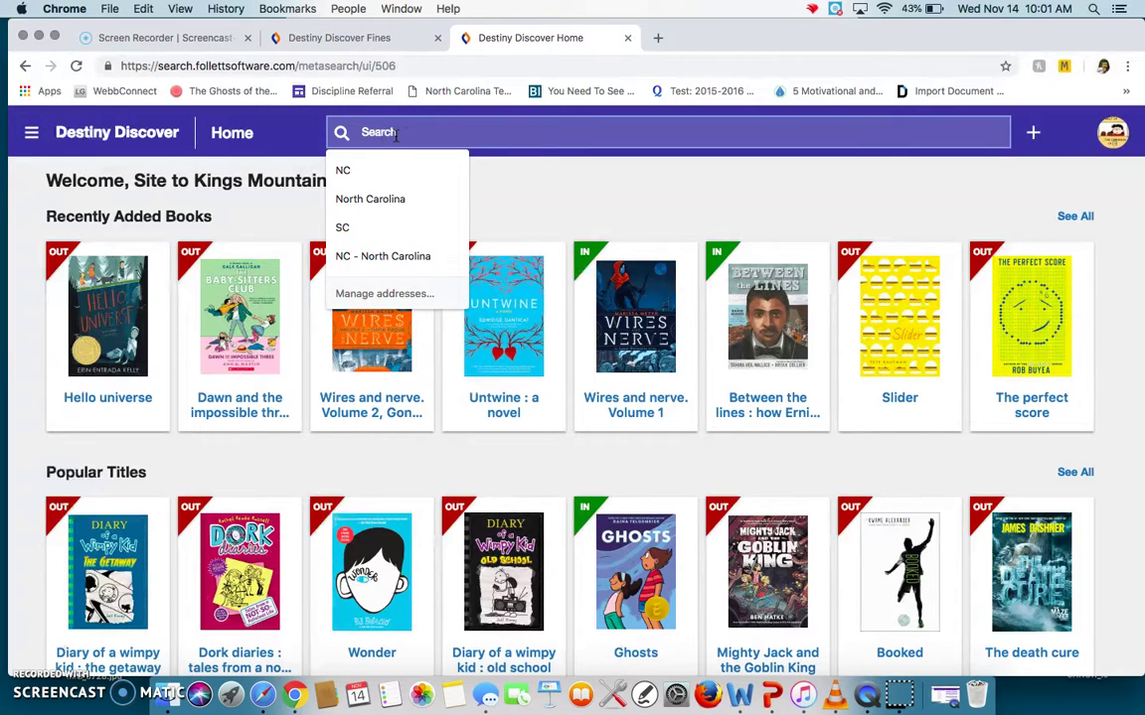
pyautogui.write('george')
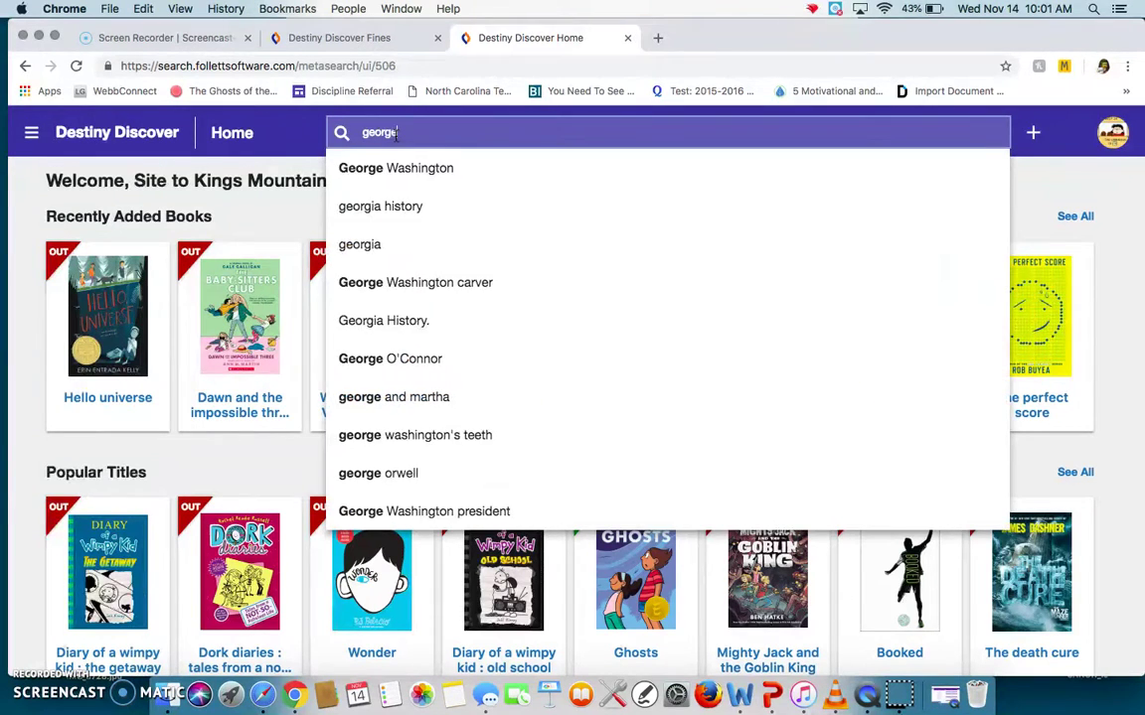
pyautogui.click(395, 169)
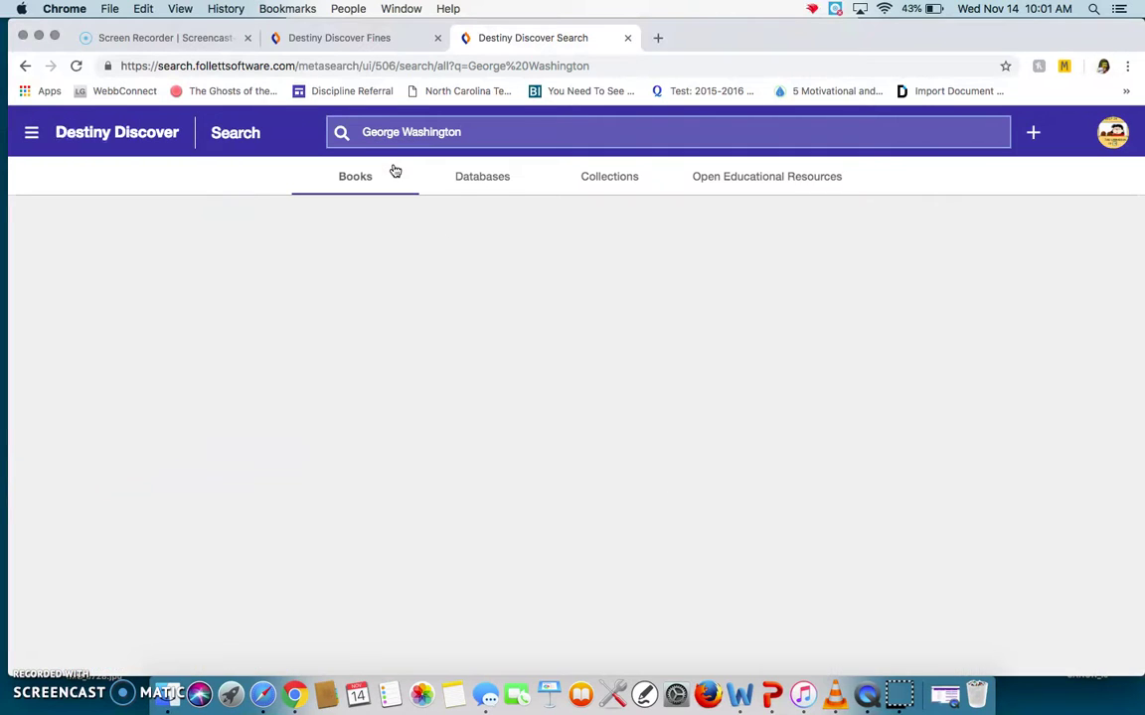
pyautogui.scroll(-4, 432, 380)
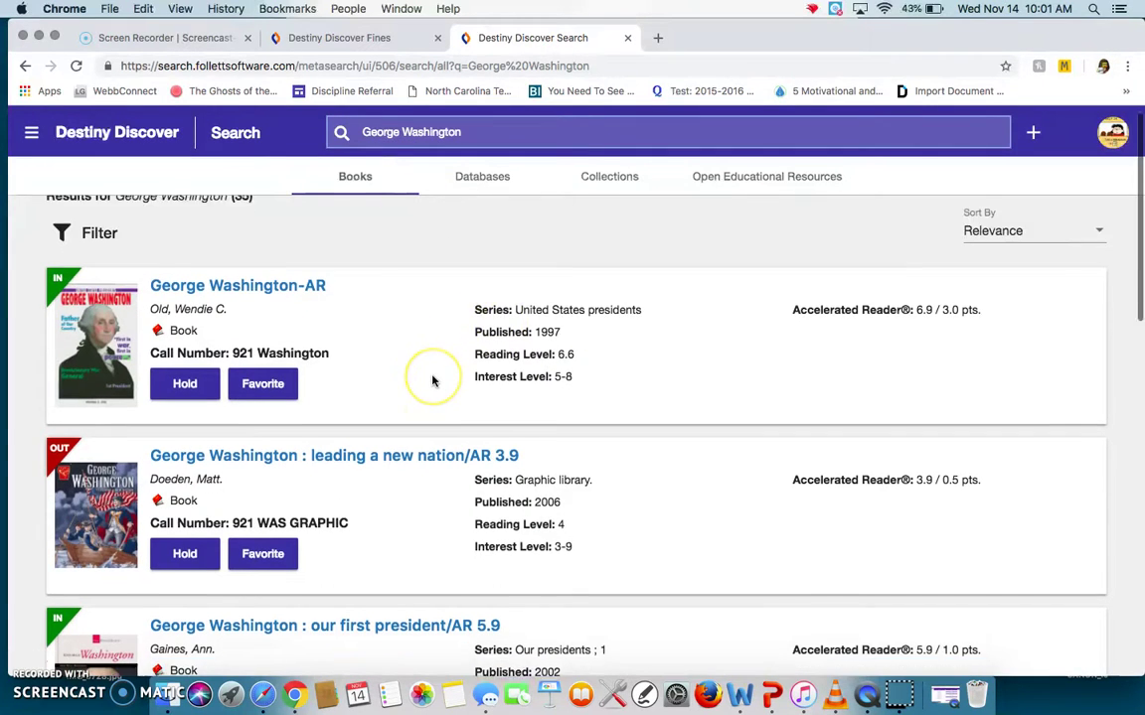
pyautogui.scroll(-10, 432, 381)
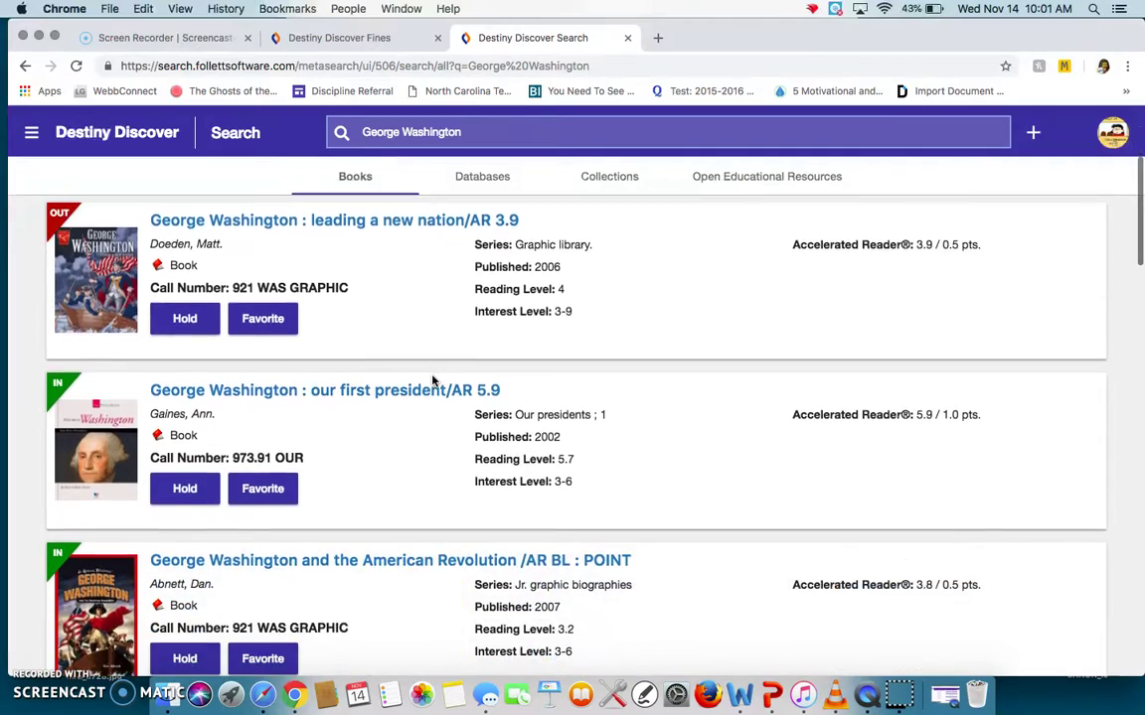
pyautogui.scroll(-9, 432, 381)
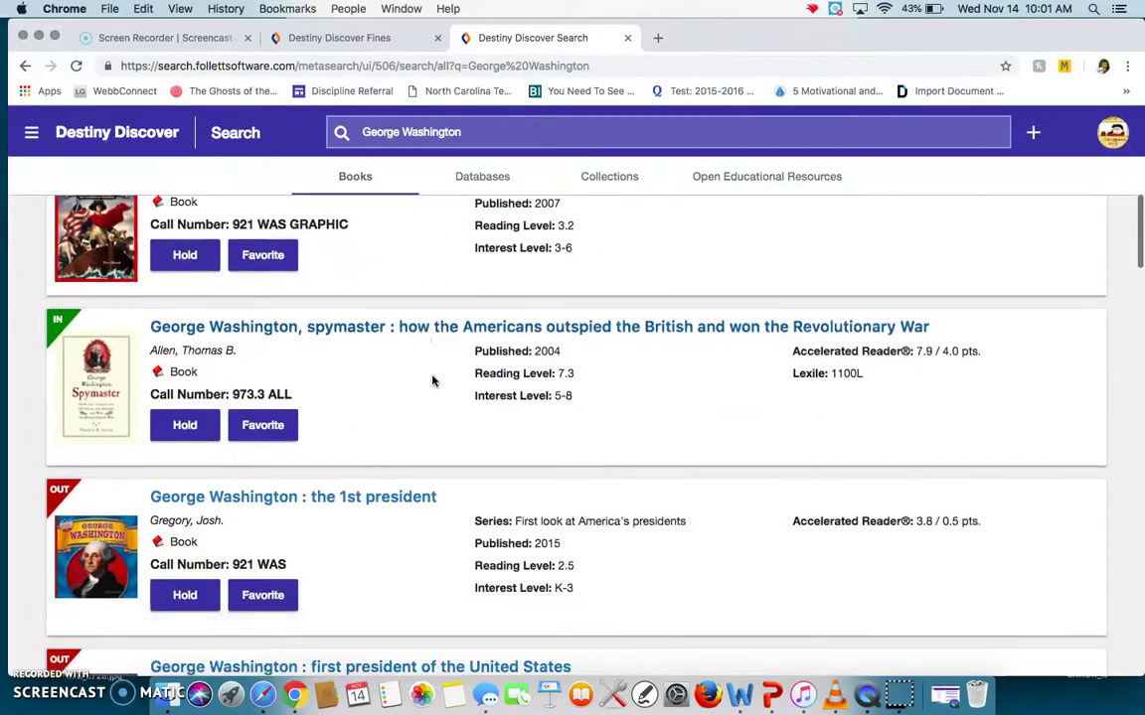
pyautogui.scroll(-1, 432, 381)
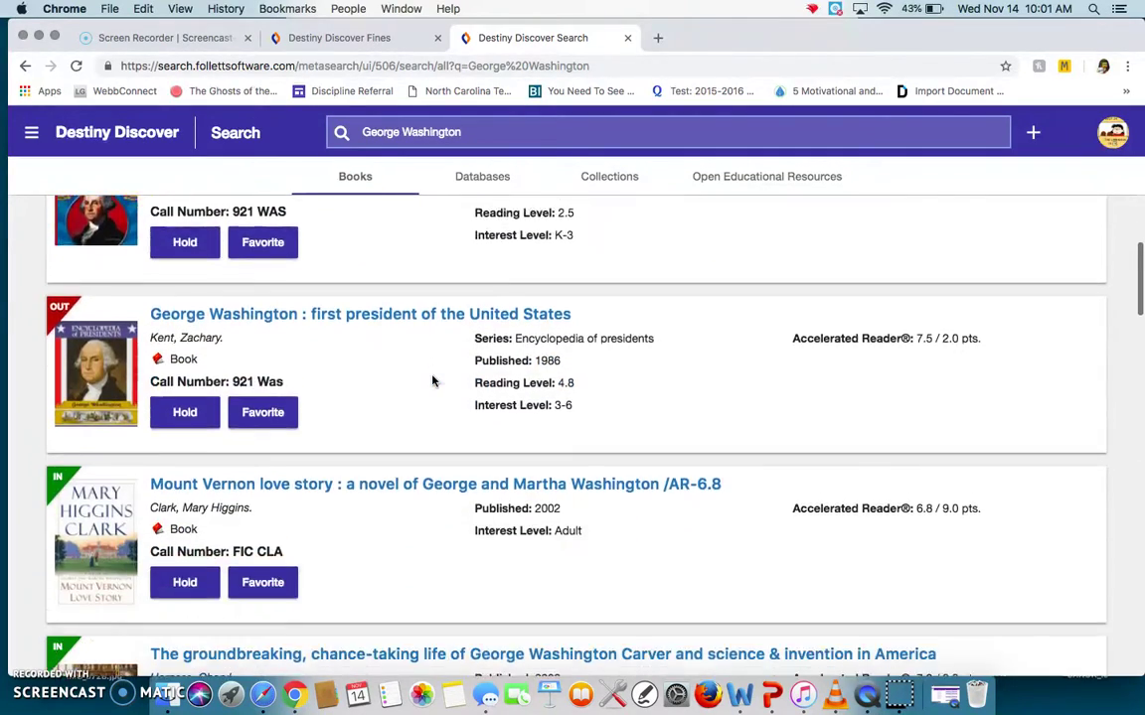
pyautogui.scroll(17, 432, 381)
pyautogui.scroll(5, 433, 380)
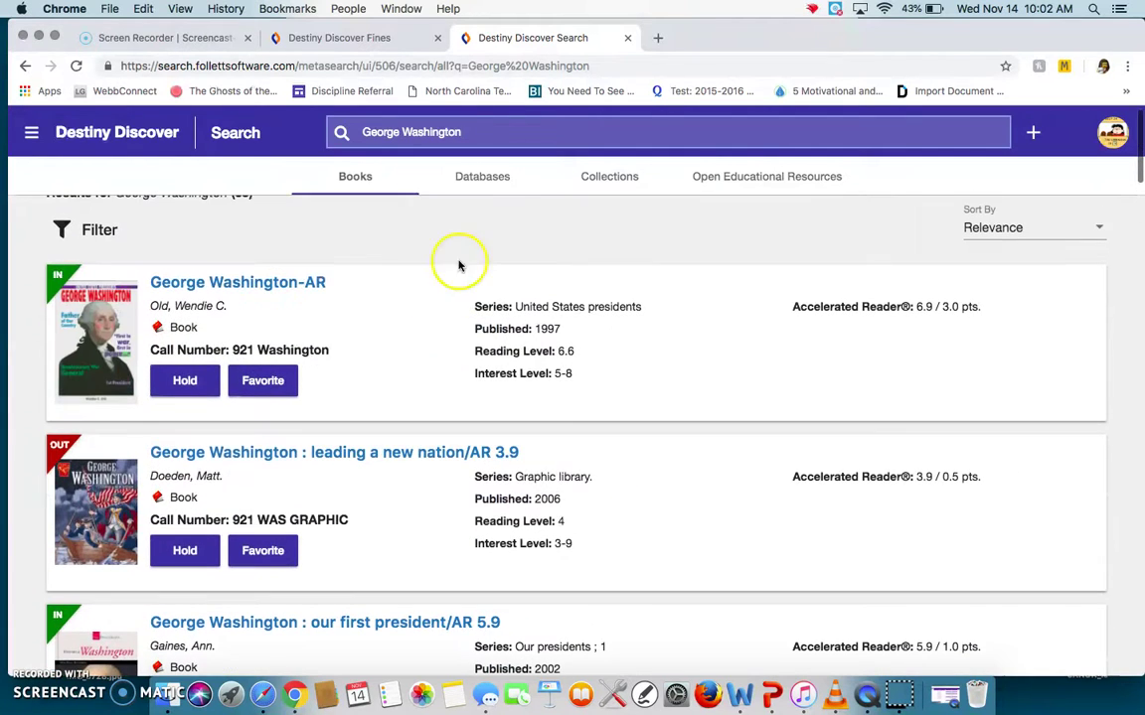
# Show the database results for George Washington and look through the listed sources.
pyautogui.click(483, 181)
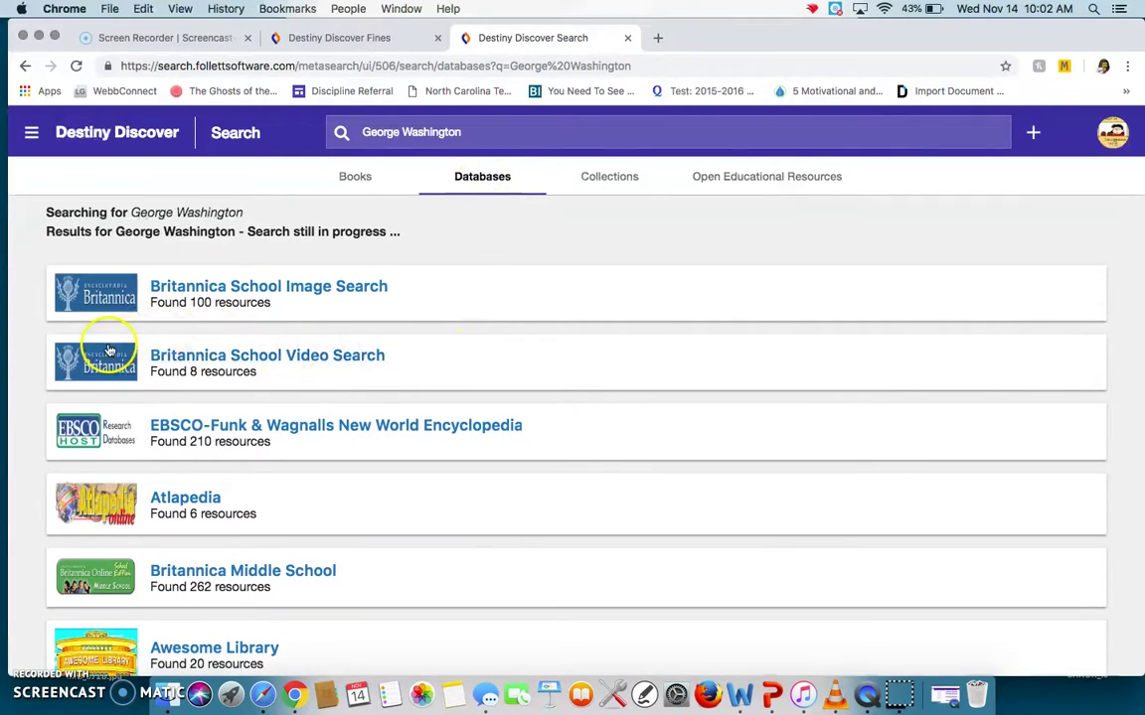
pyautogui.scroll(-3, 418, 474)
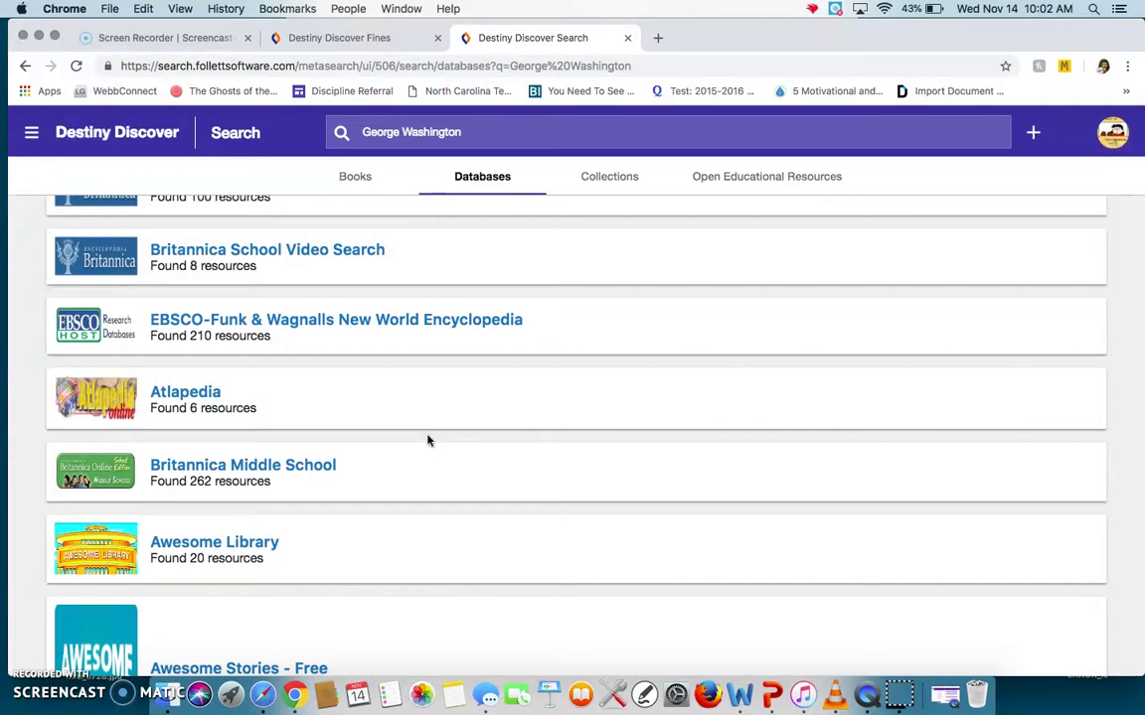
pyautogui.scroll(-10, 428, 440)
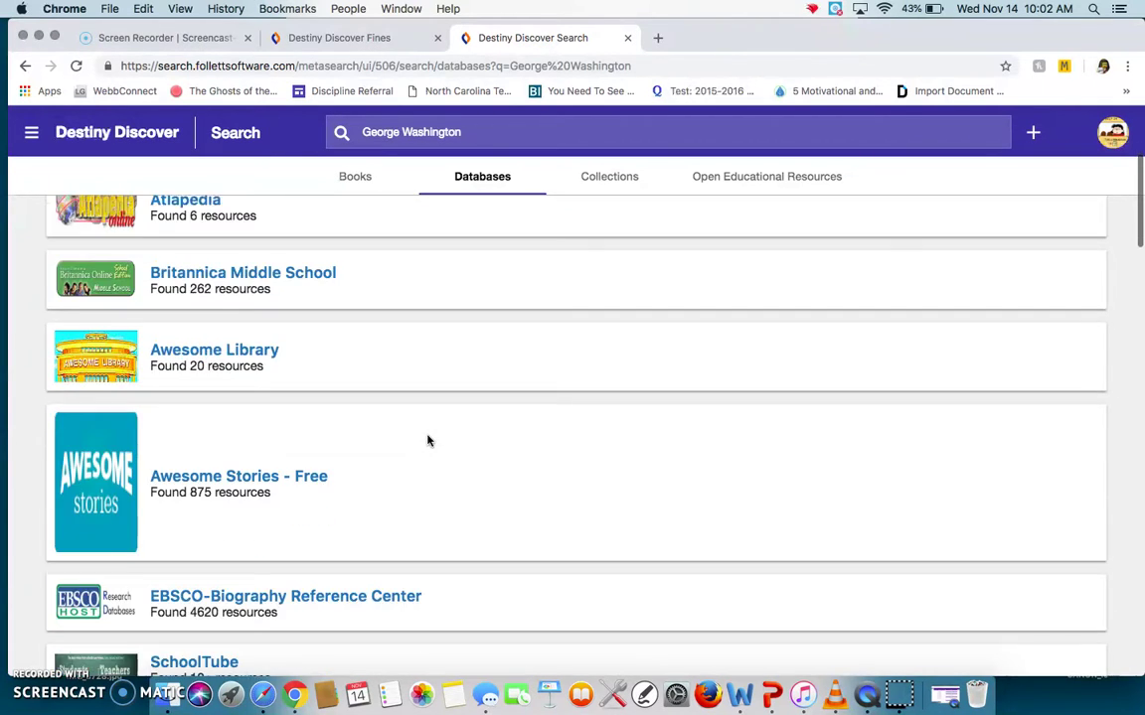
pyautogui.scroll(-3, 429, 440)
pyautogui.scroll(14, 428, 440)
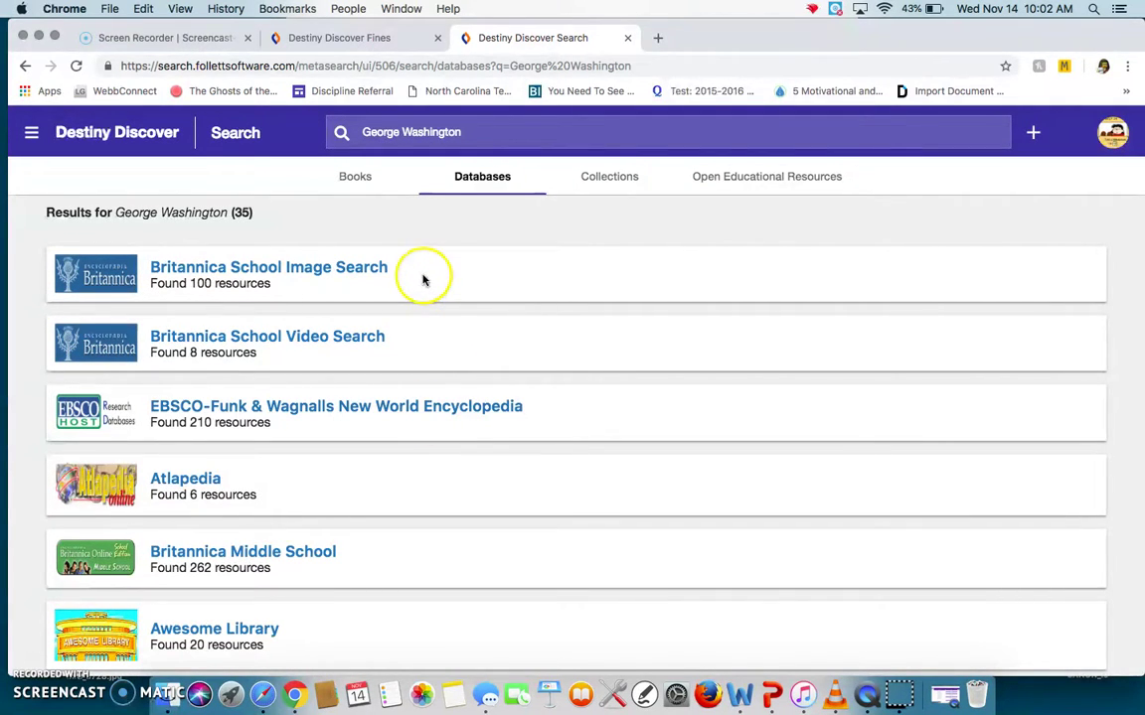
# Check the collections found for George Washington, then return to the database results and look over them again.
pyautogui.click(621, 189)
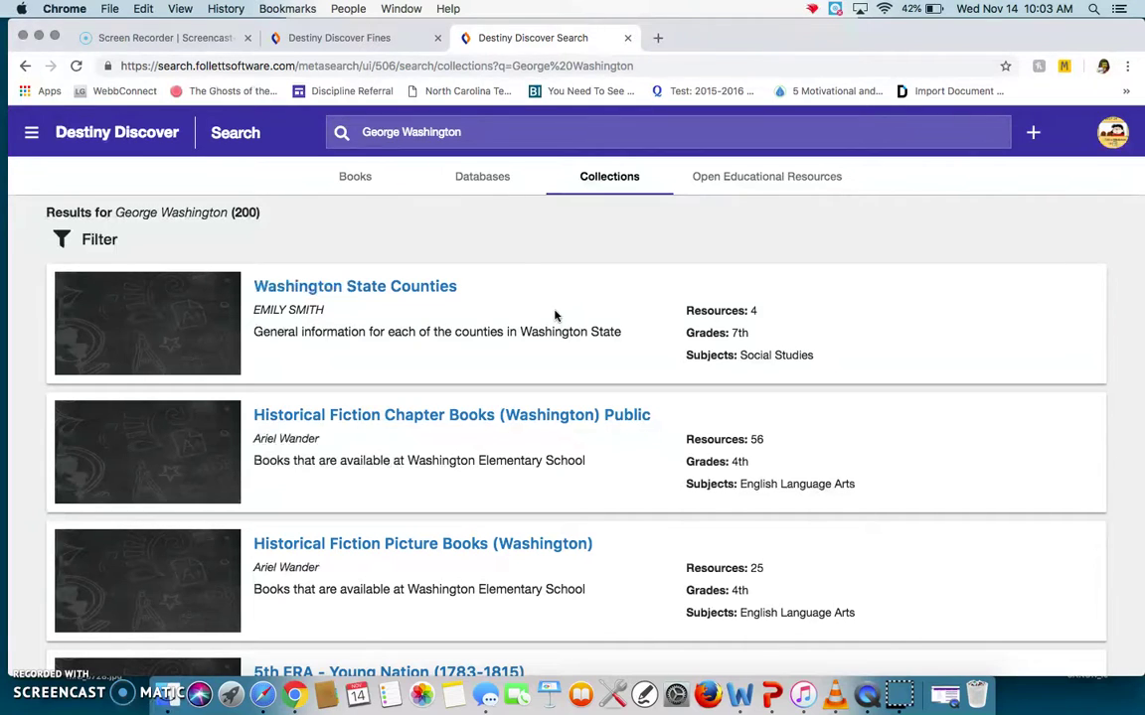
pyautogui.click(467, 179)
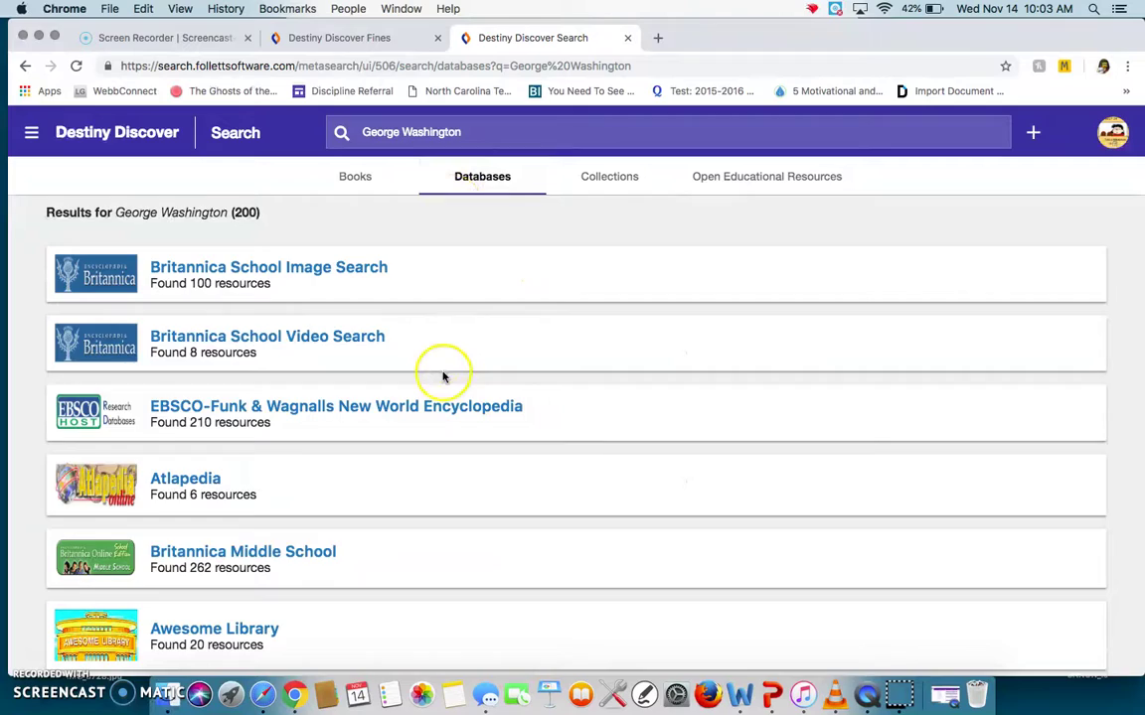
pyautogui.scroll(-7, 443, 376)
pyautogui.scroll(4, 443, 375)
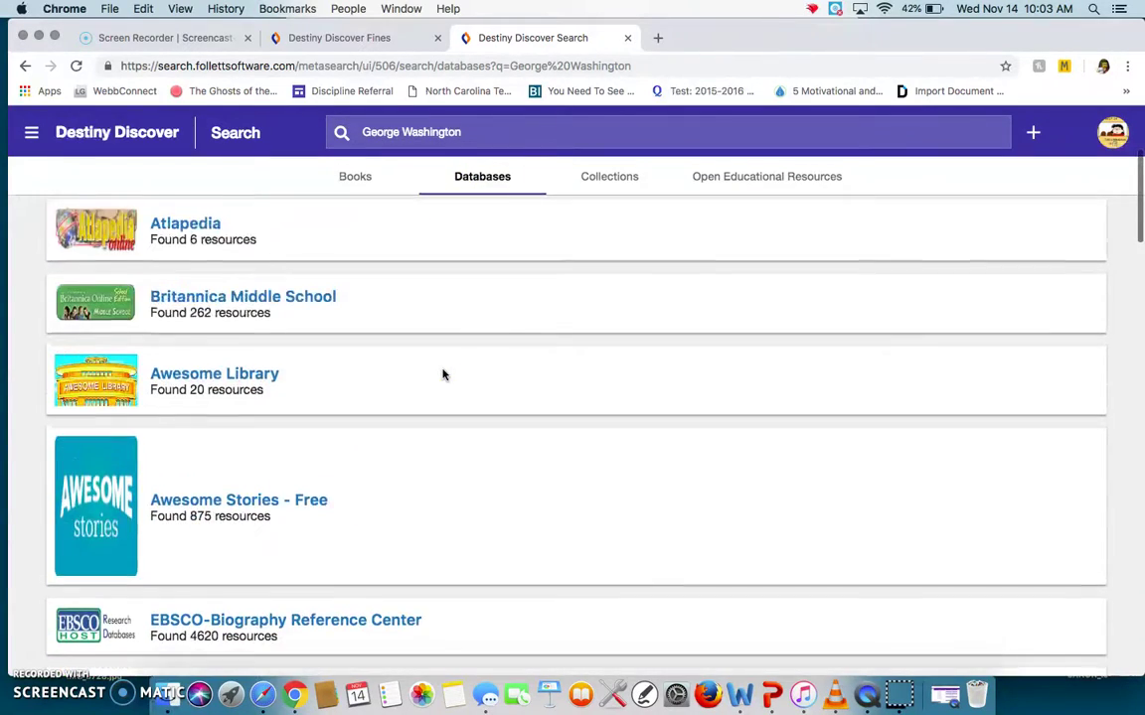
pyautogui.scroll(5, 443, 375)
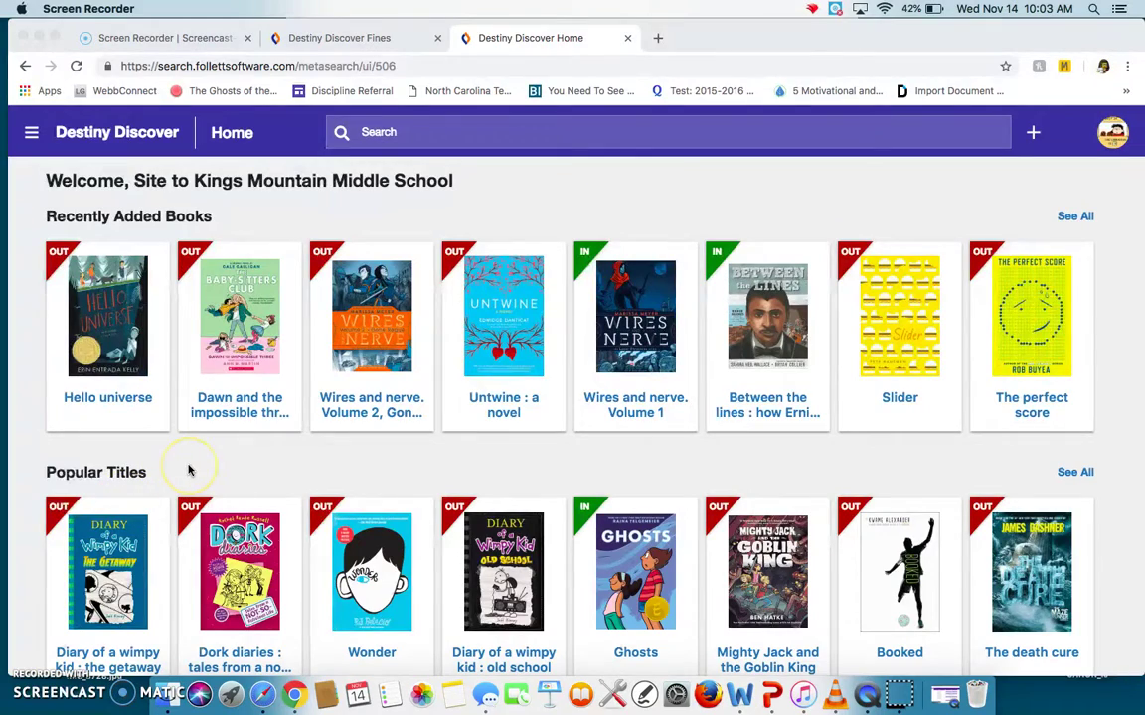
# Look over the catalog home page's popular titles, Browse by Topic categories and Lightbox section.
pyautogui.scroll(-8, 189, 469)
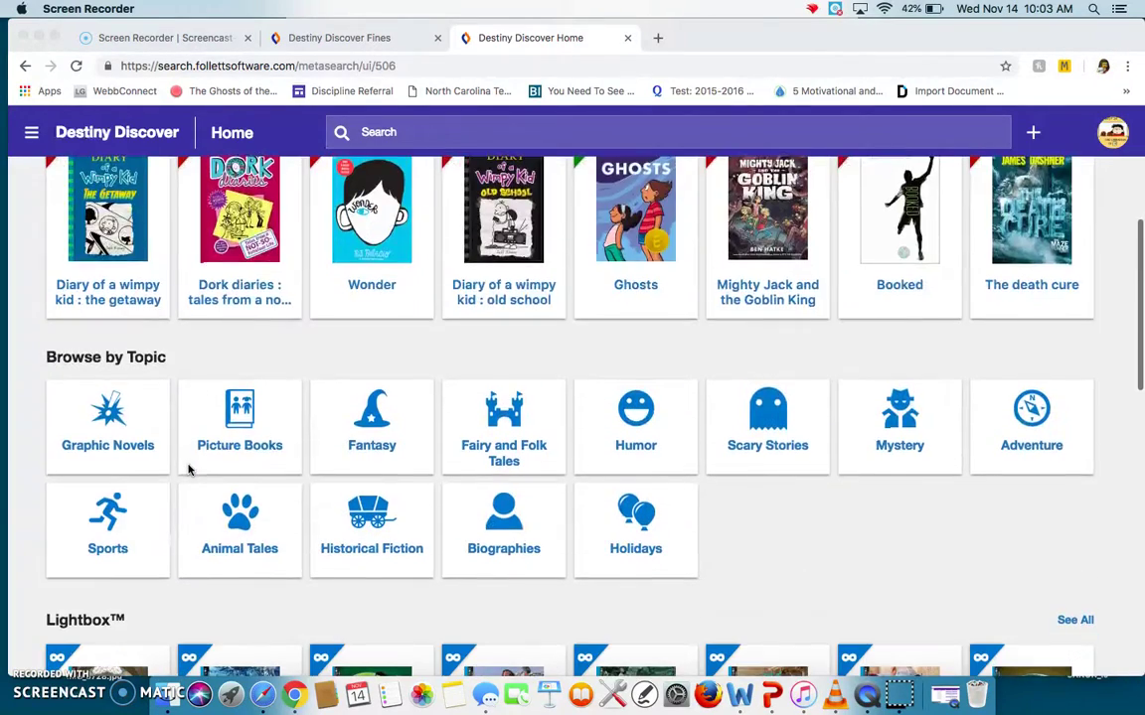
pyautogui.scroll(-2, 189, 470)
pyautogui.scroll(2, 188, 470)
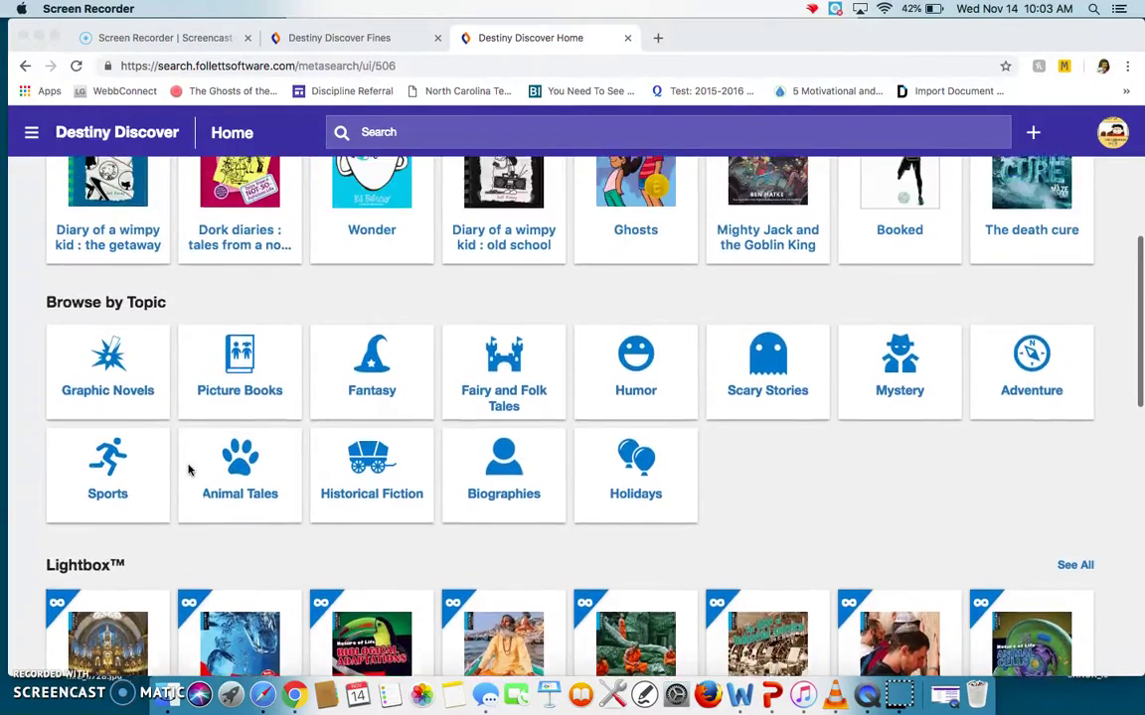
pyautogui.scroll(8, 189, 470)
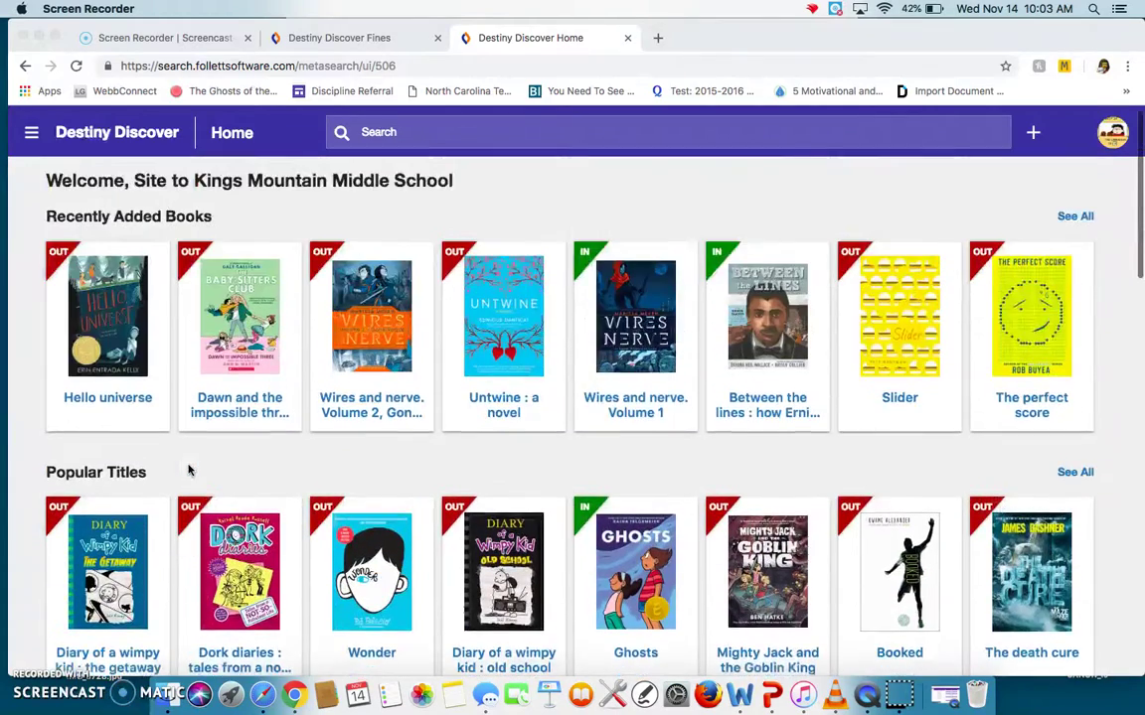